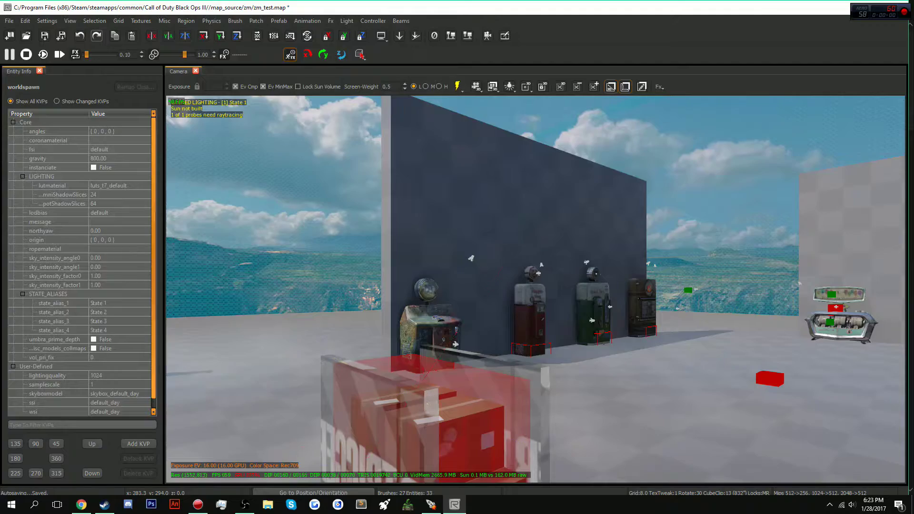
Examine the stack of cardboard boxes with its red clip brush and the two trigger brushes from several sides.
key(w)
key(s)
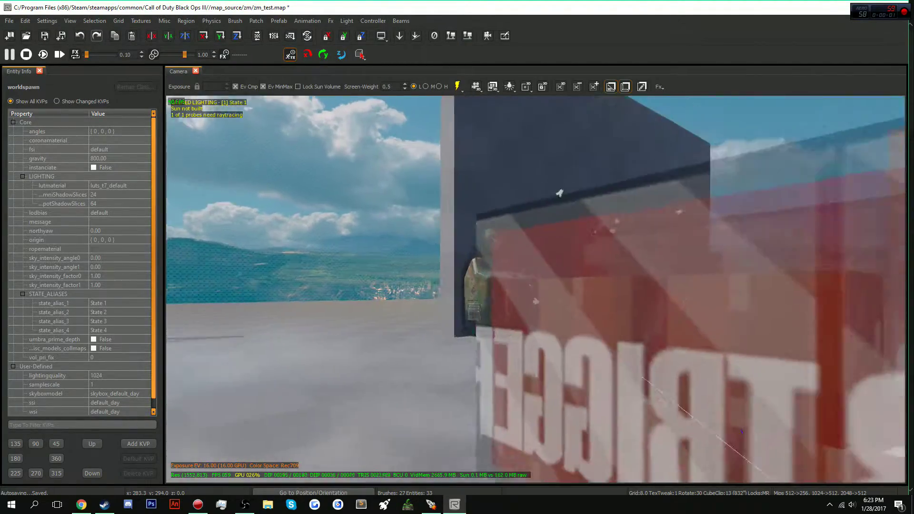
key(s)
key(w)
key(s)
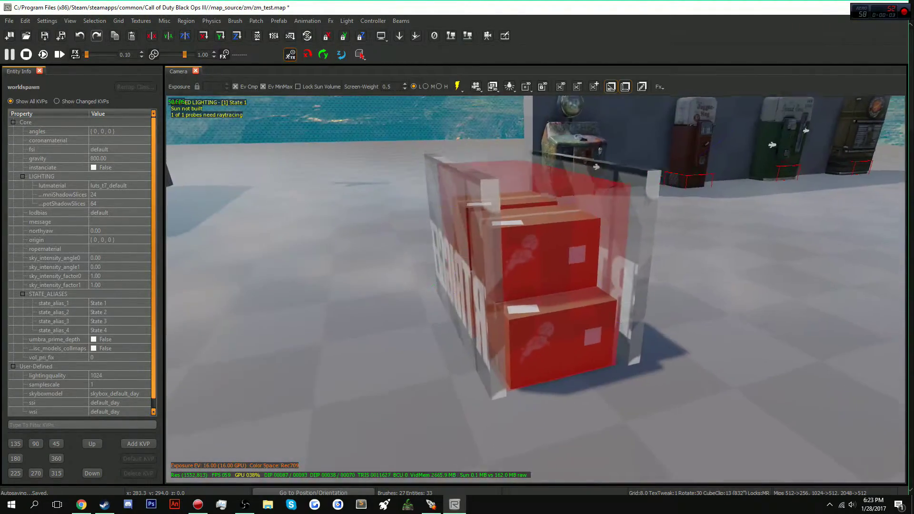
key(w)
key(s)
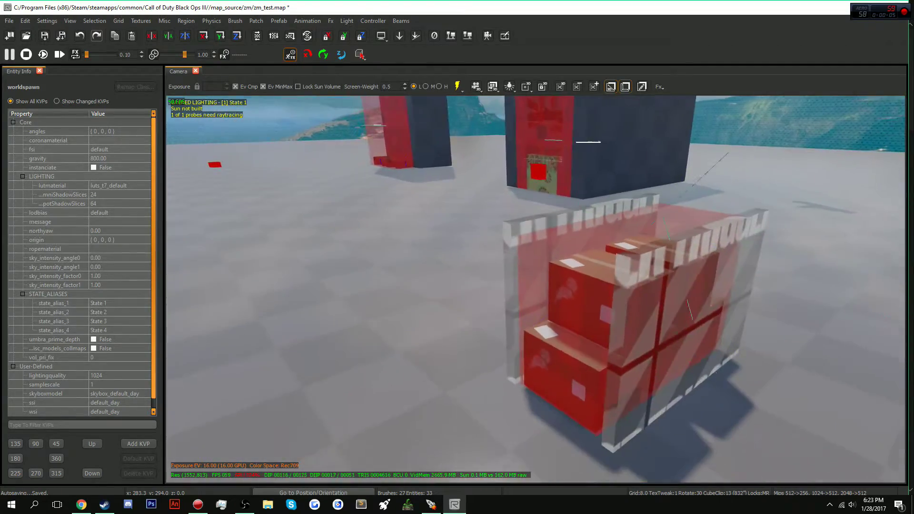
key(s)
key(w)
key(s)
key(w)
key(s)
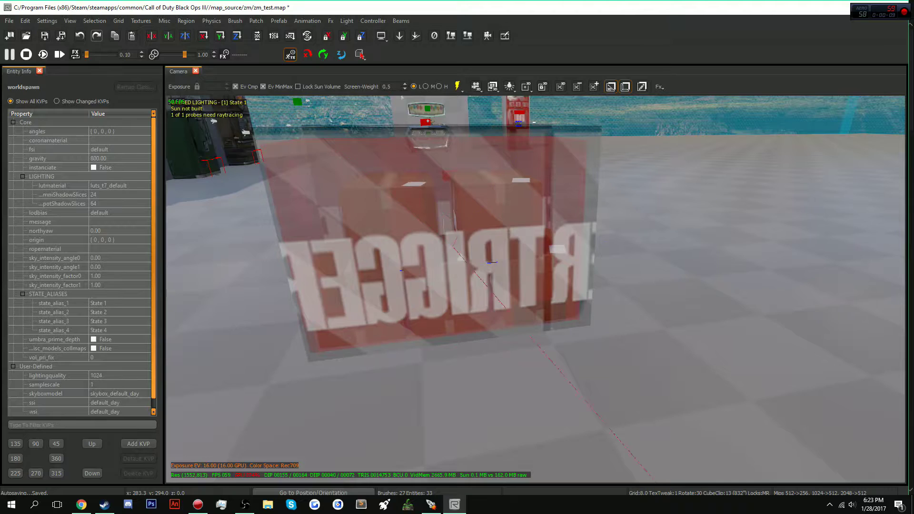
shift+click(449, 238)
key(Escape)
key(w)
key(s)
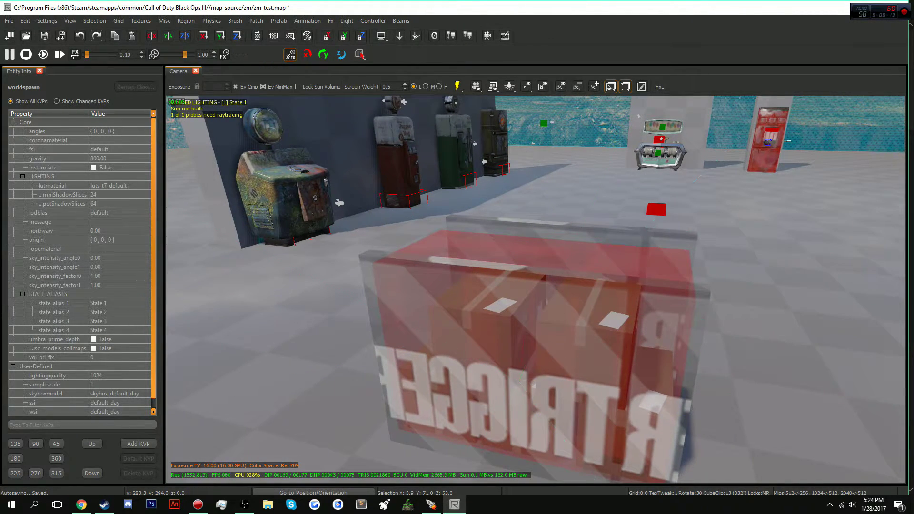
Hide the entity properties so the camera view fills the whole window.
key(n)
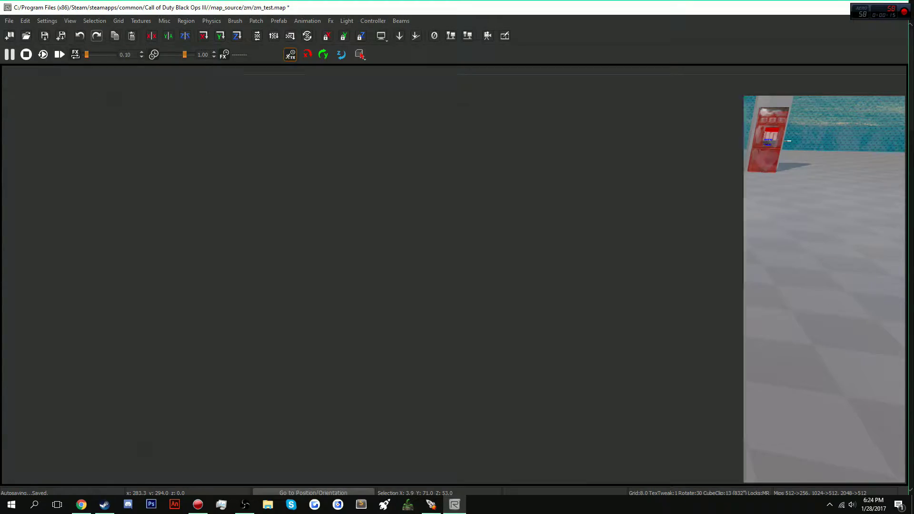
key(q)
key(w)
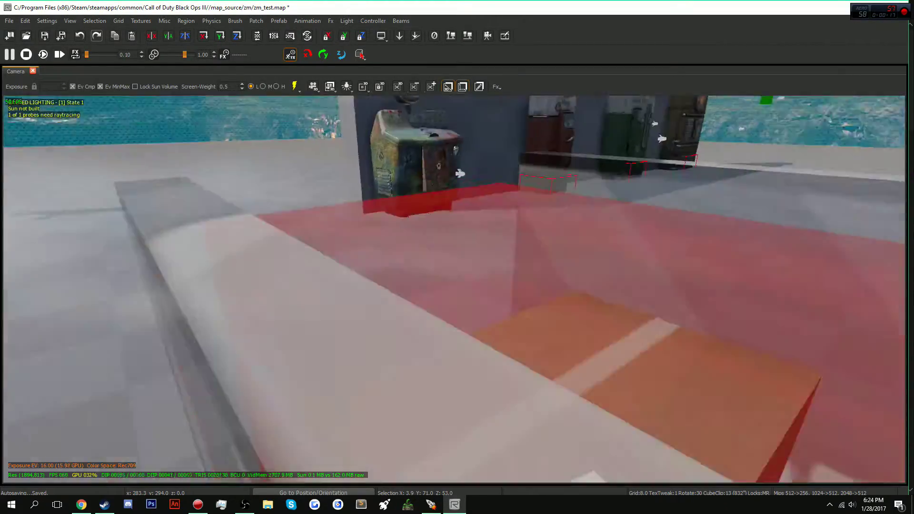
Preview the stack of boxes in game view without the tool brushes, and return to the normal editor view.
key(s)
key(w)
key(w)
key(s)
key(w)
key(w)
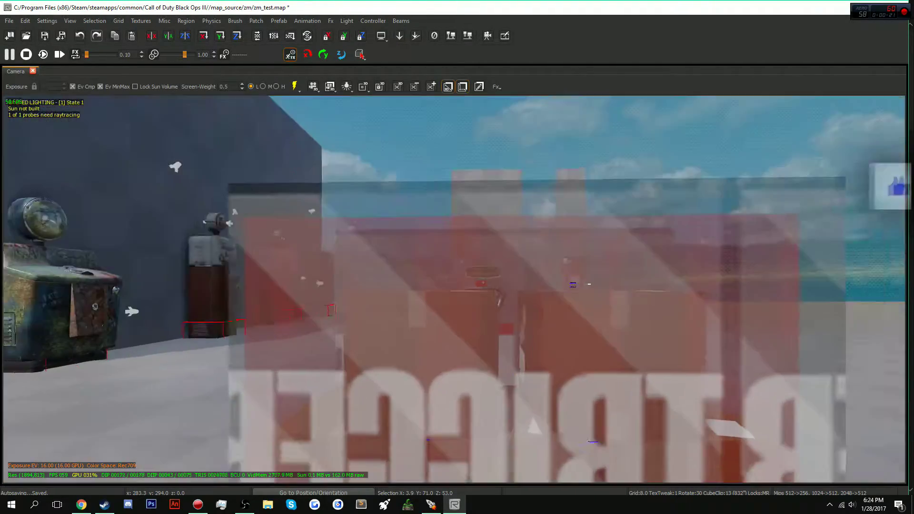
key(s)
key(g)
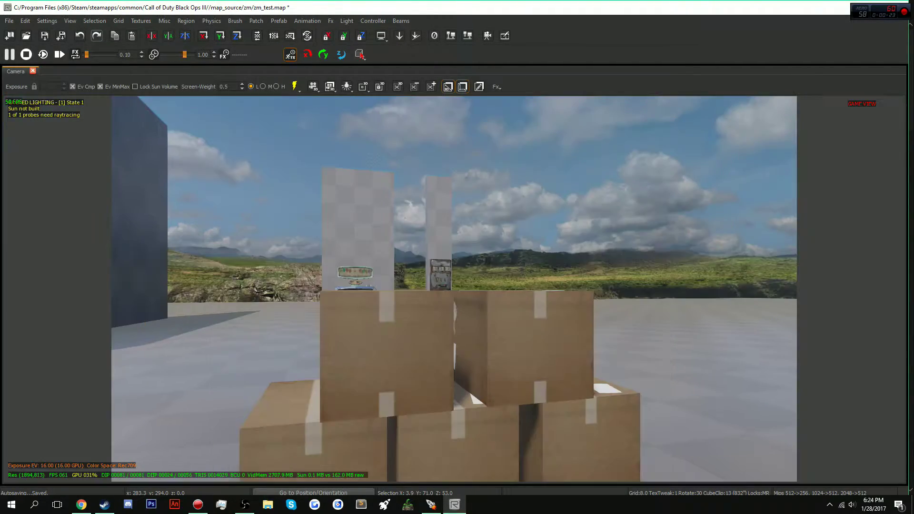
key(s)
key(w)
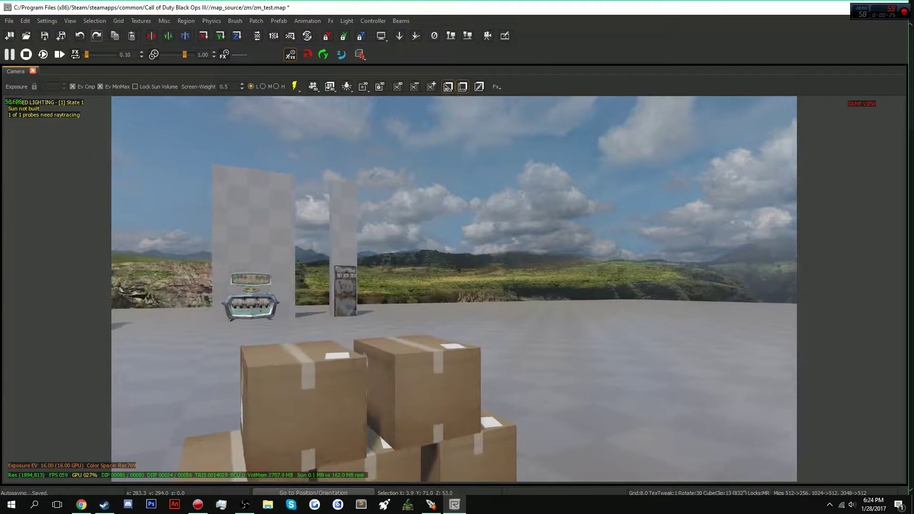
key(w)
key(s)
key(Down)
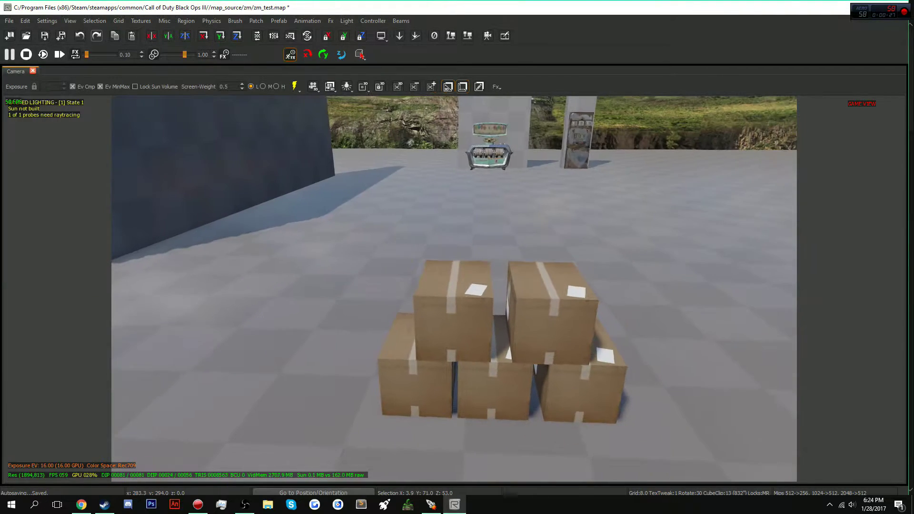
key(g)
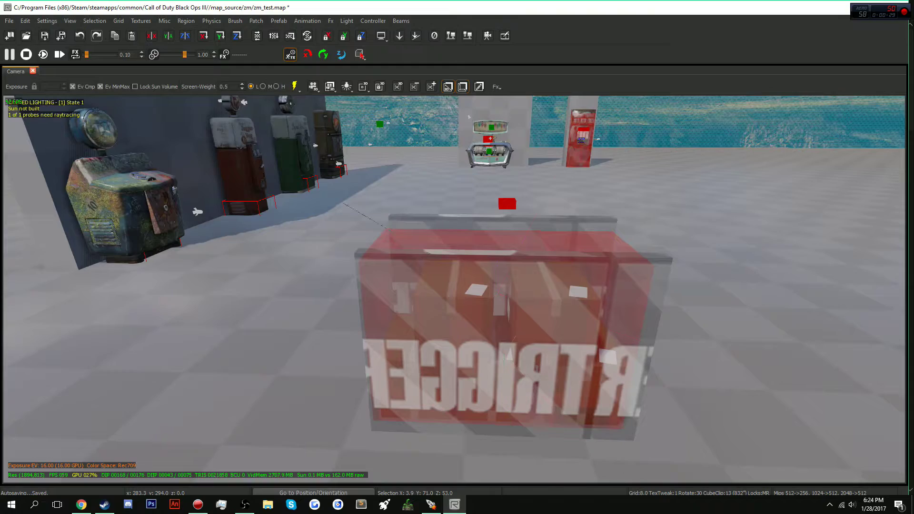
Hide the red clip brush that encloses the boxes.
key(w)
key(s)
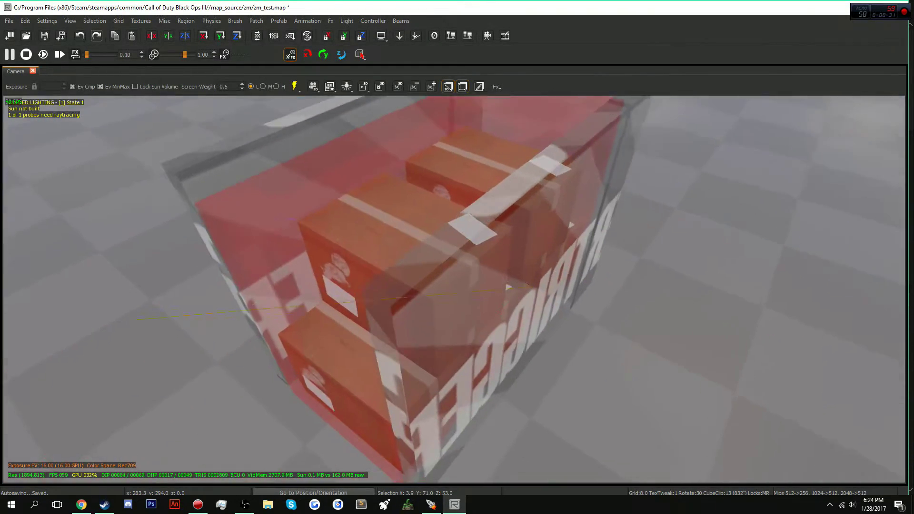
key(s)
key(a)
key(s)
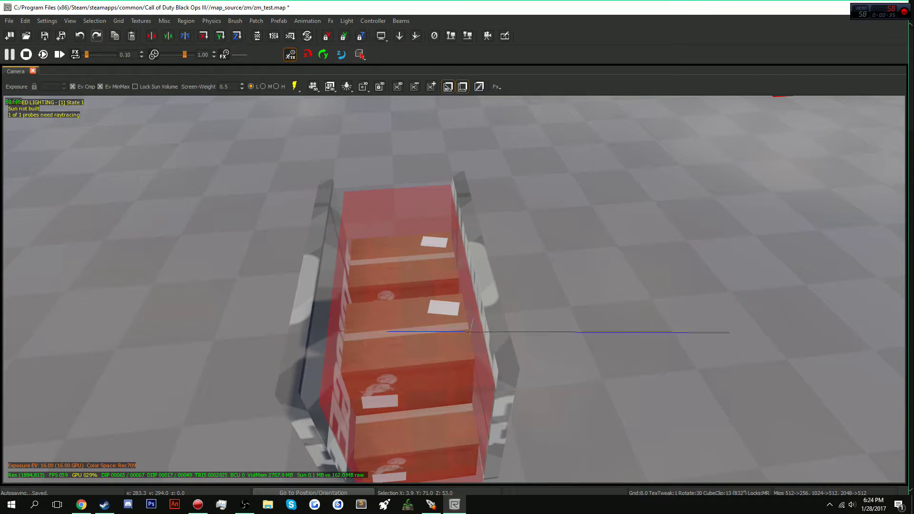
shift+click(398, 212)
key(BackSpace)
Select all five boxes between the trigger brushes and turn them into script_model entities.
shift+click(403, 259)
shift+click(408, 340)
shift+click(413, 423)
key(w)
key(s)
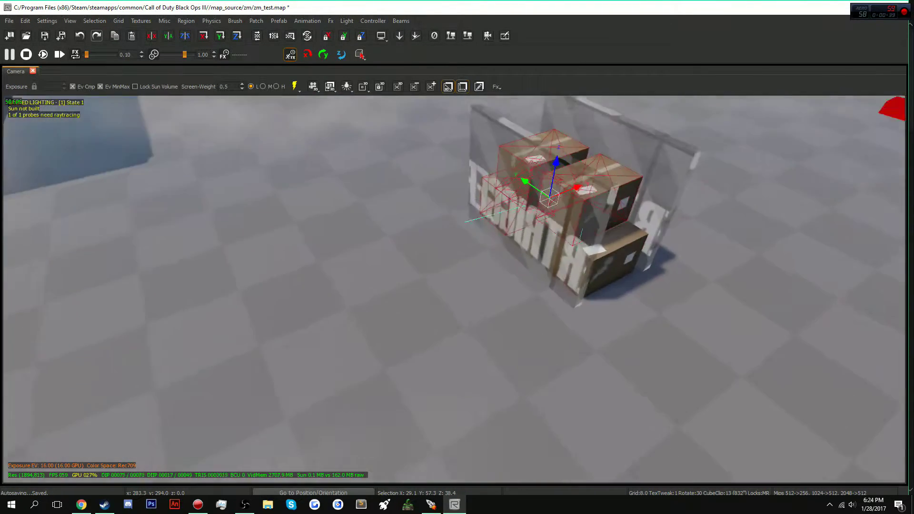
shift+click(585, 245)
key(w)
right_drag(585, 245, 586, 353)
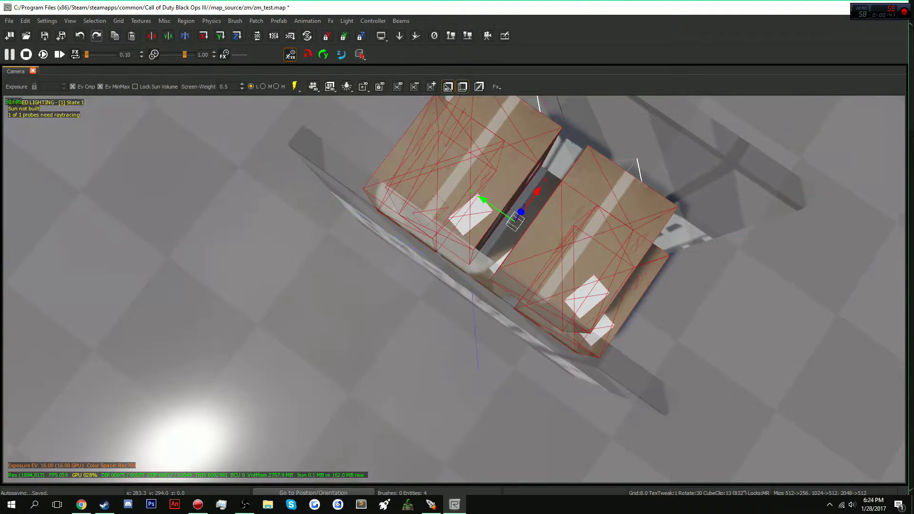
shift+click(497, 238)
key(s)
right_drag(498, 238, 497, 174)
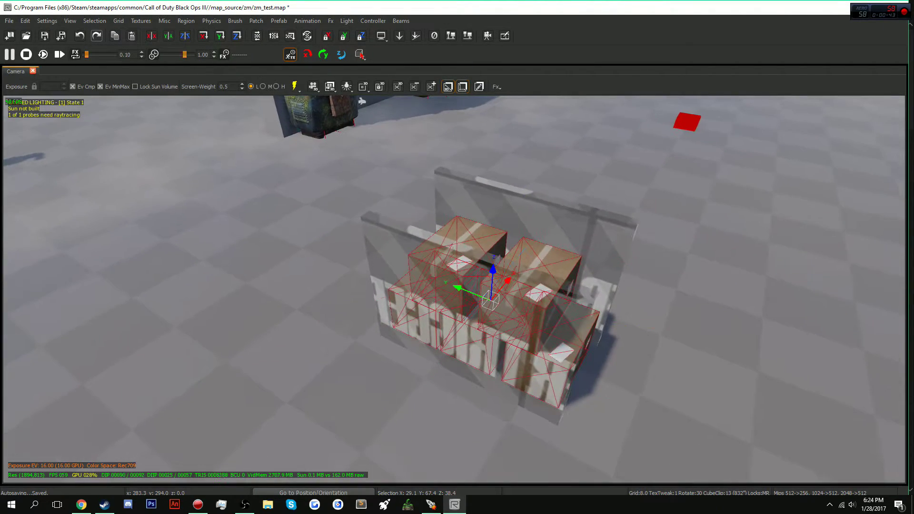
key(b)
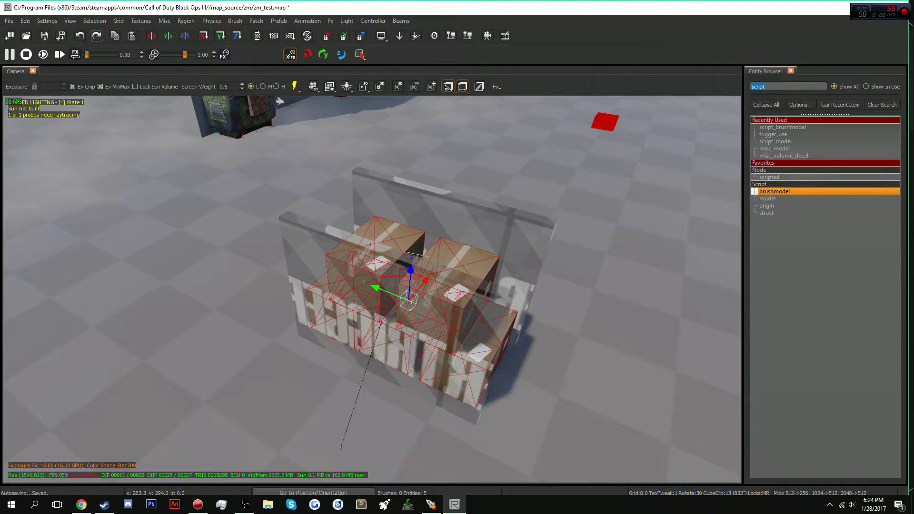
click(767, 199)
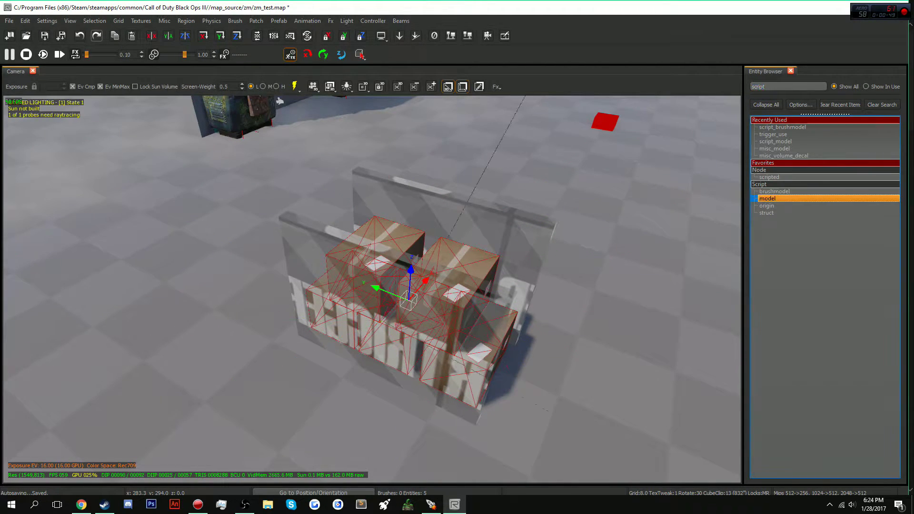
double_click(768, 198)
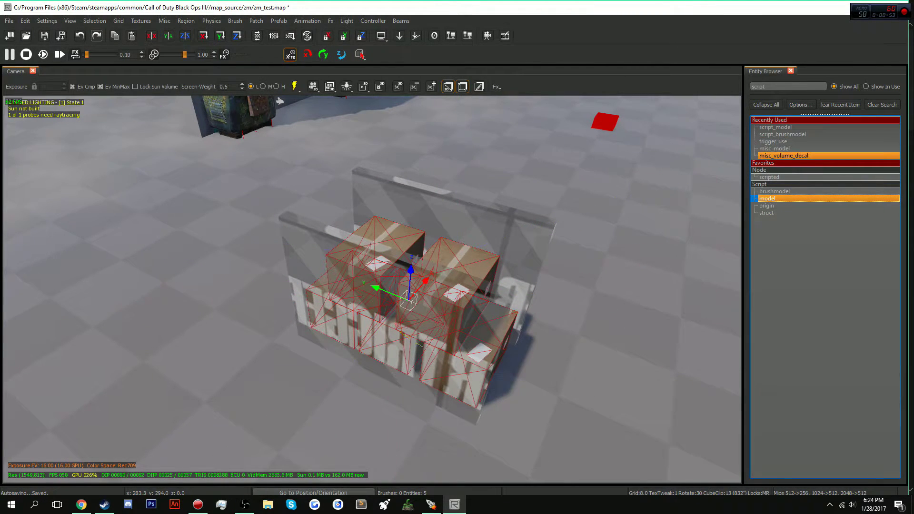
Hide the five boxes, pick out the rear trigger brush on its own and deselect it.
right_drag(372, 289, 372, 348)
key(BackSpace)
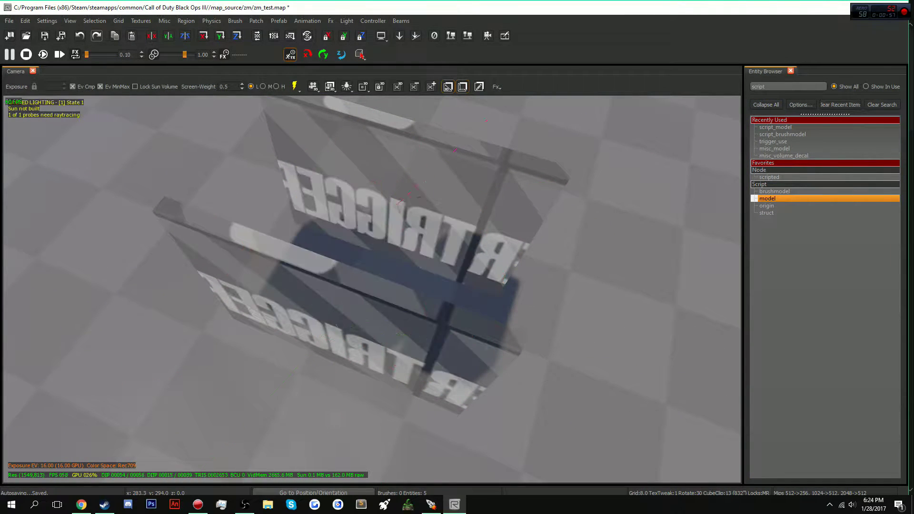
right_drag(372, 289, 372, 242)
shift+click(402, 252)
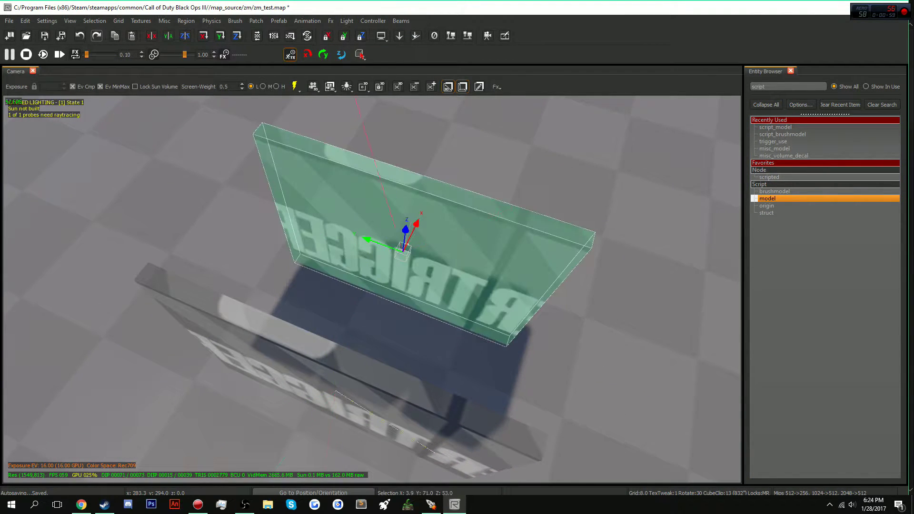
key(Escape)
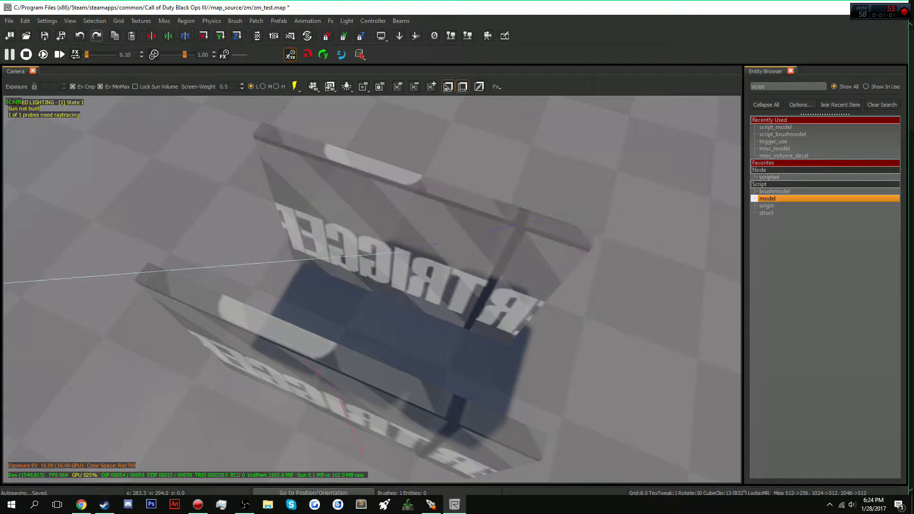
Search the entities for "trigger", place a trial trigger_use entity behind the existing trigger brushes and delete it.
text(tri)
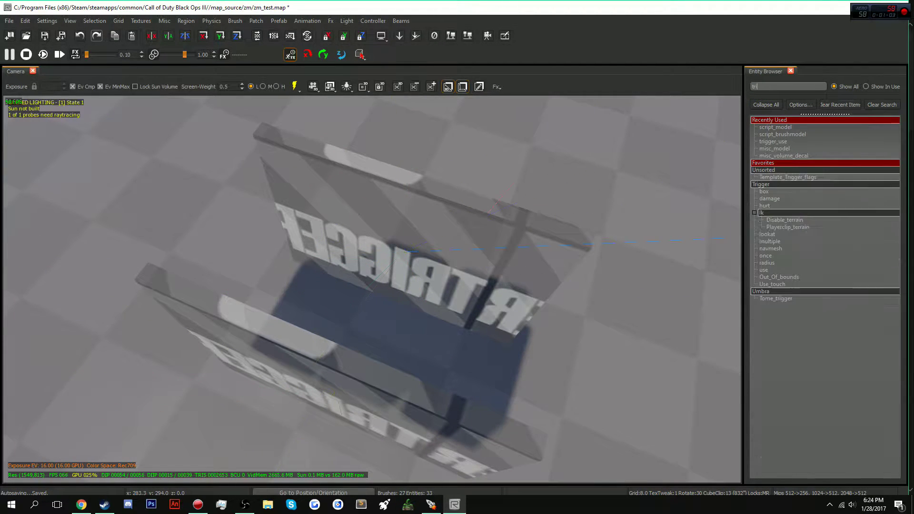
text(gger)
click(763, 269)
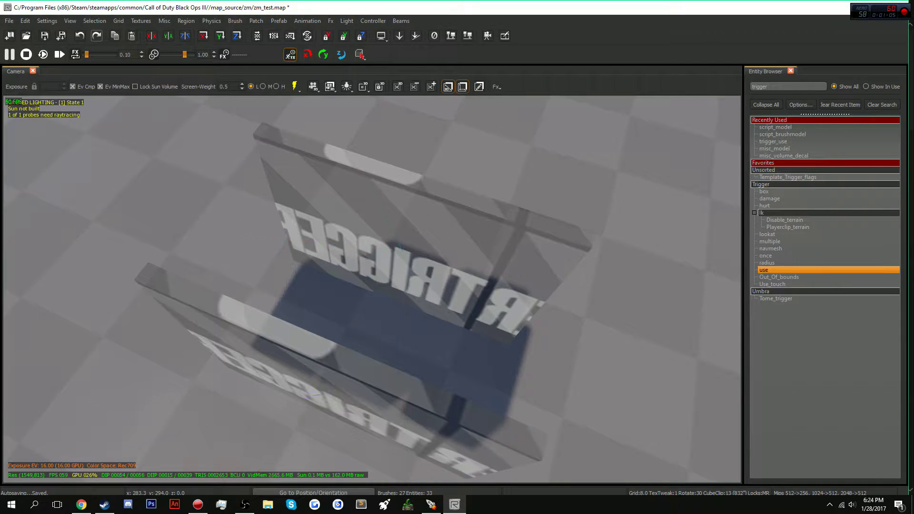
drag(763, 269, 531, 157)
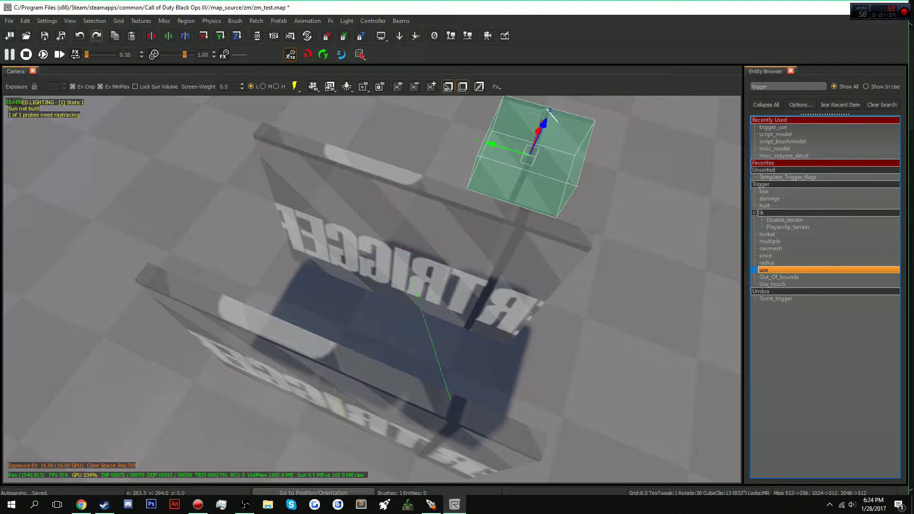
key(BackSpace)
Filter the entity list by "script" and unhide the clip brush and the boxes.
double_click(760, 86)
text(script)
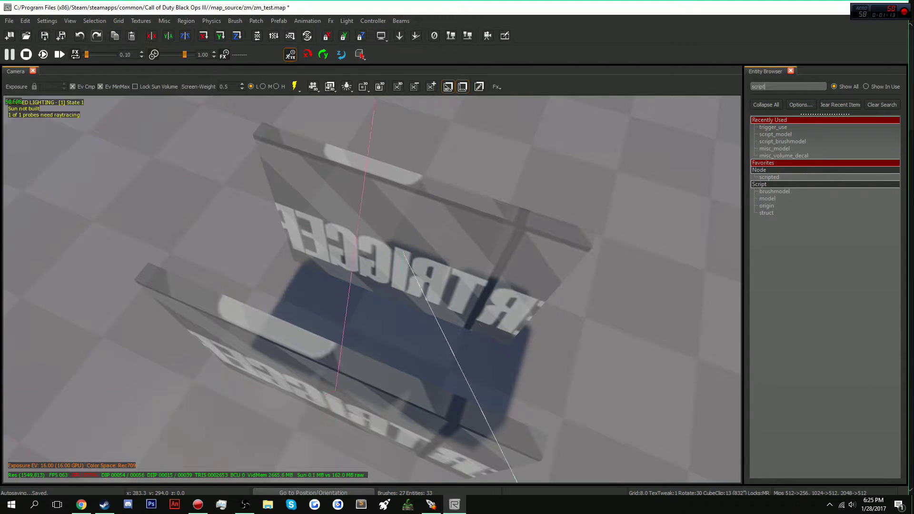
key(shift+h)
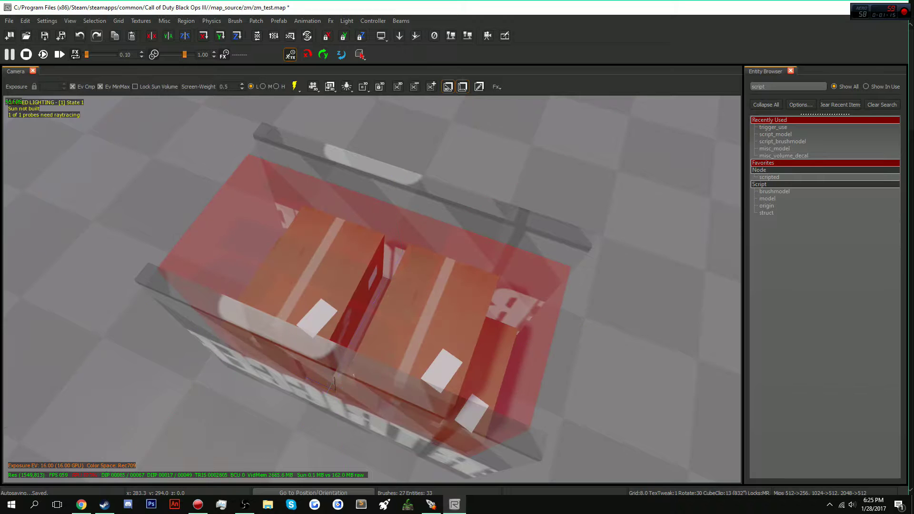
Select the red clip brush around the boxes and turn it into a script_brushmodel entity.
shift+click(429, 200)
shift+click(471, 305)
shift+click(471, 305)
shift+click(429, 200)
shift+click(471, 304)
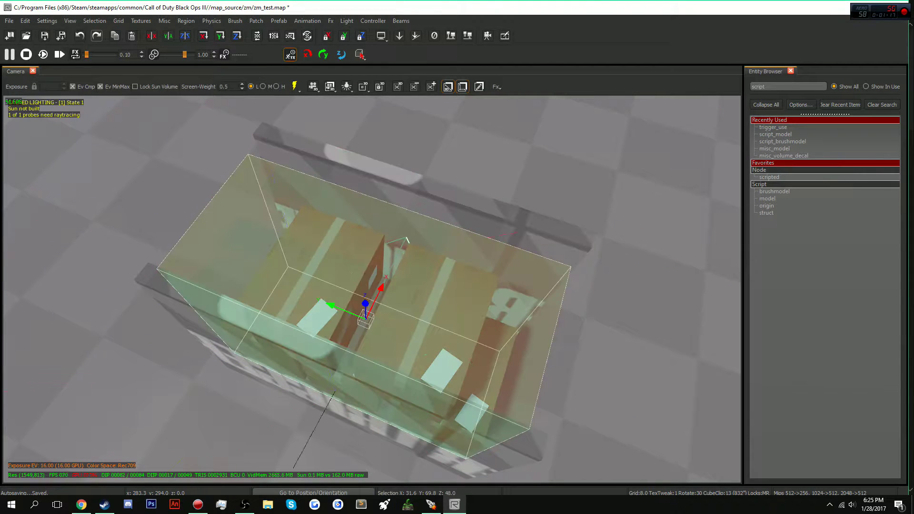
right_drag(470, 363, 471, 363)
click(770, 177)
click(767, 198)
double_click(774, 191)
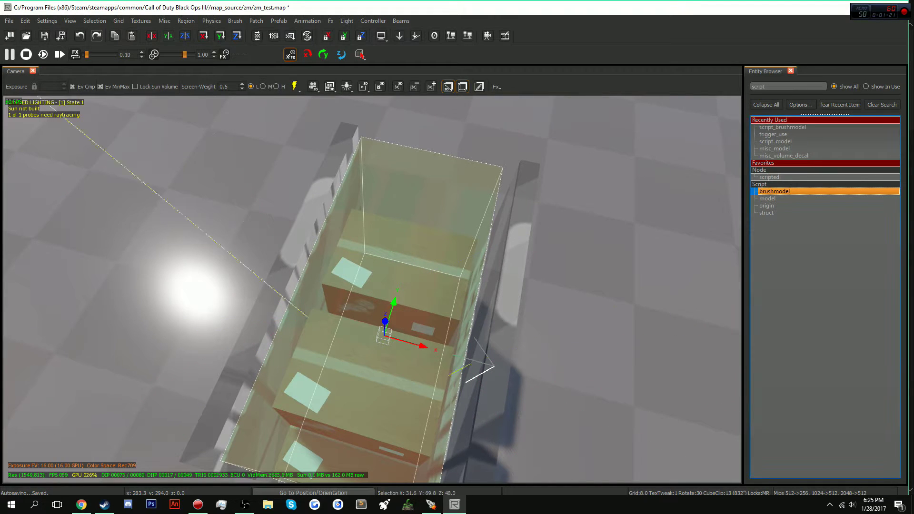
Clear the selection and close the entity list.
key(Escape)
key(Escape)
right_drag(454, 288, 447, 174)
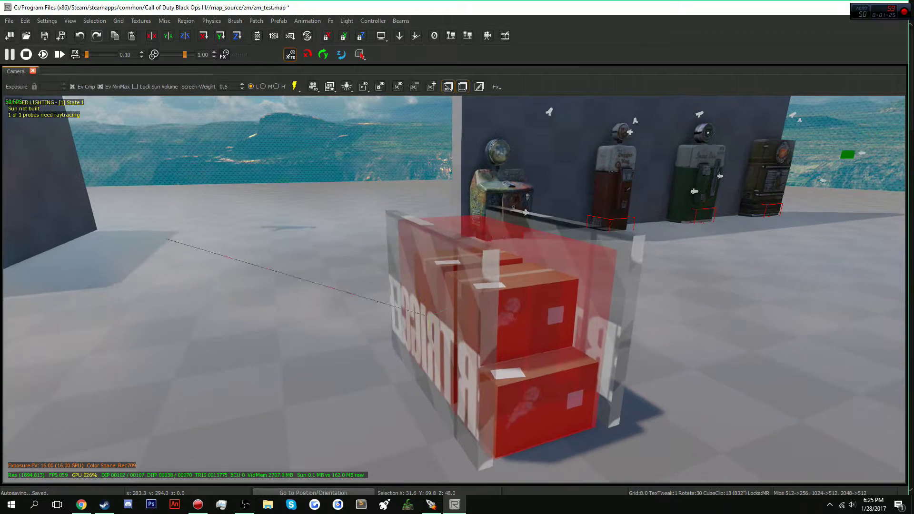
Select both trigger brushes and review their targetname, target and zombie_cost properties.
click(431, 315)
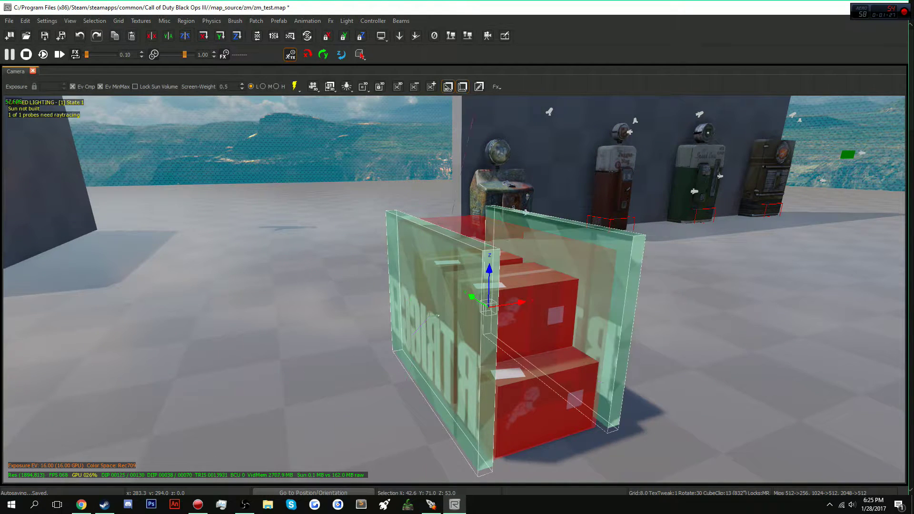
key(n)
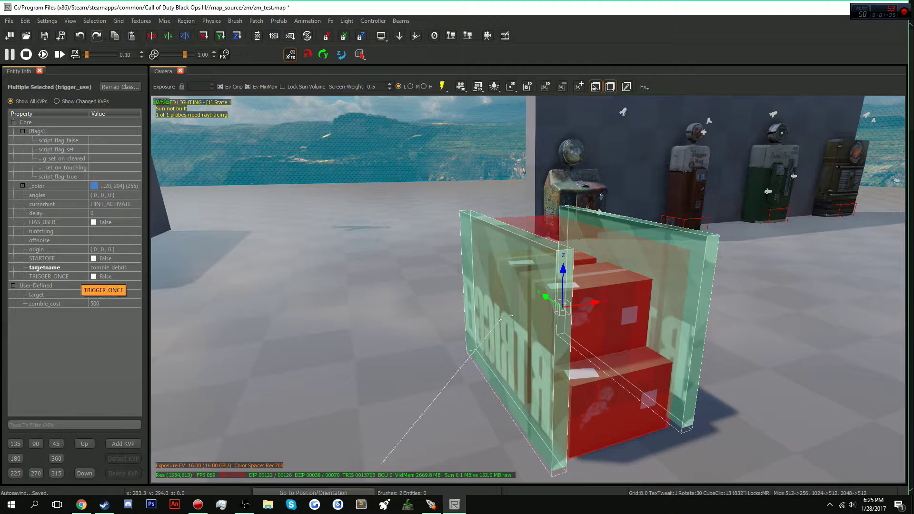
drag(95, 291, 97, 294)
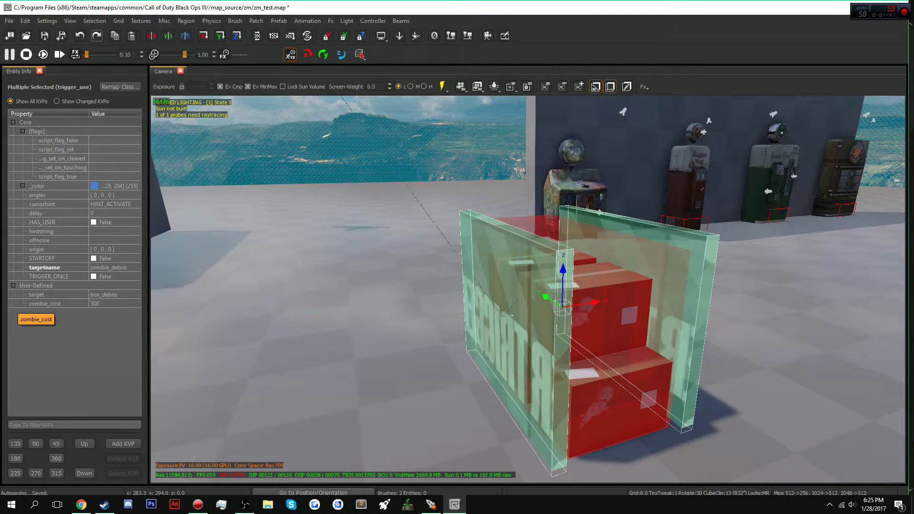
drag(36, 319, 36, 319)
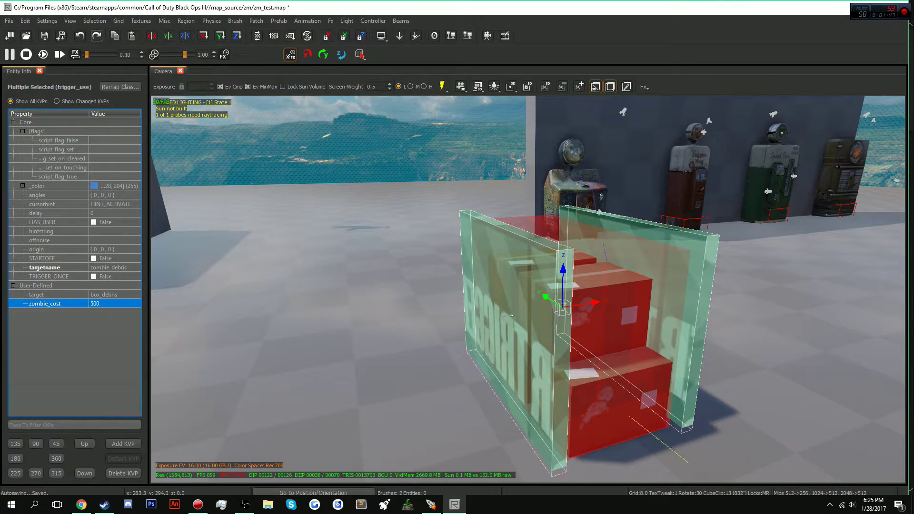
Delete the zombie_cost property from both trigger brushes and add it again with the value 500.
click(123, 473)
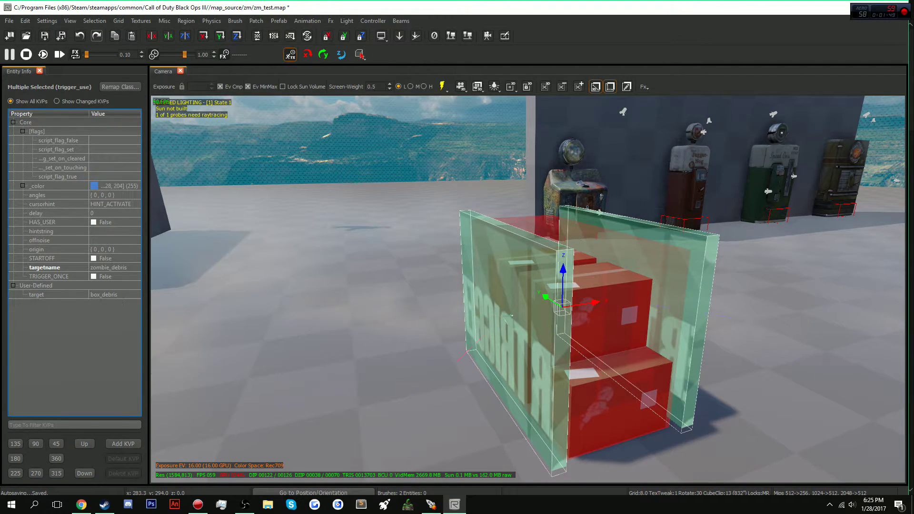
click(123, 443)
text(zo)
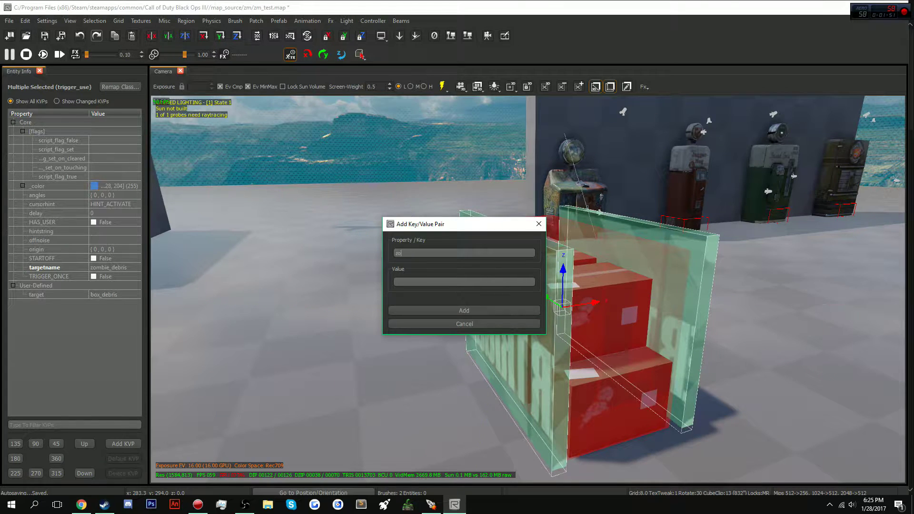
text(mbie_cost)
key(Return)
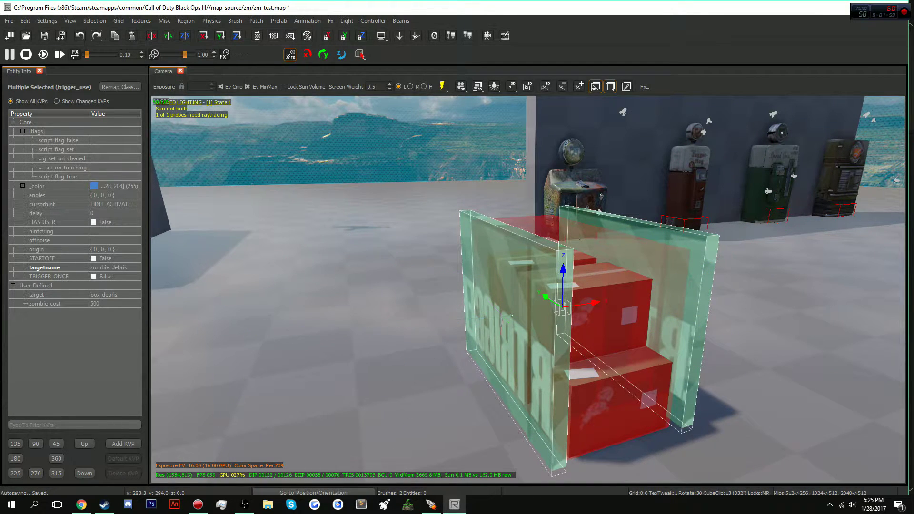
Delete the target property from both trigger brushes and add it again with the value box_debris.
click(57, 295)
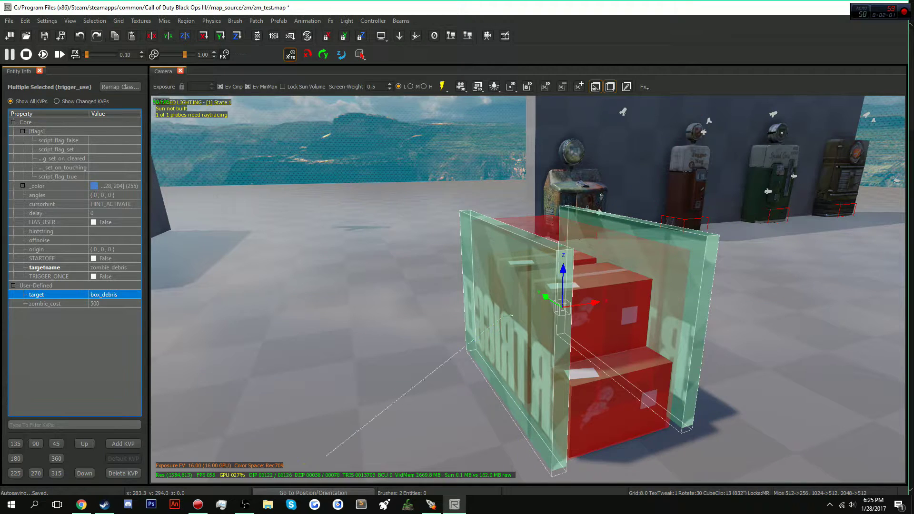
click(123, 474)
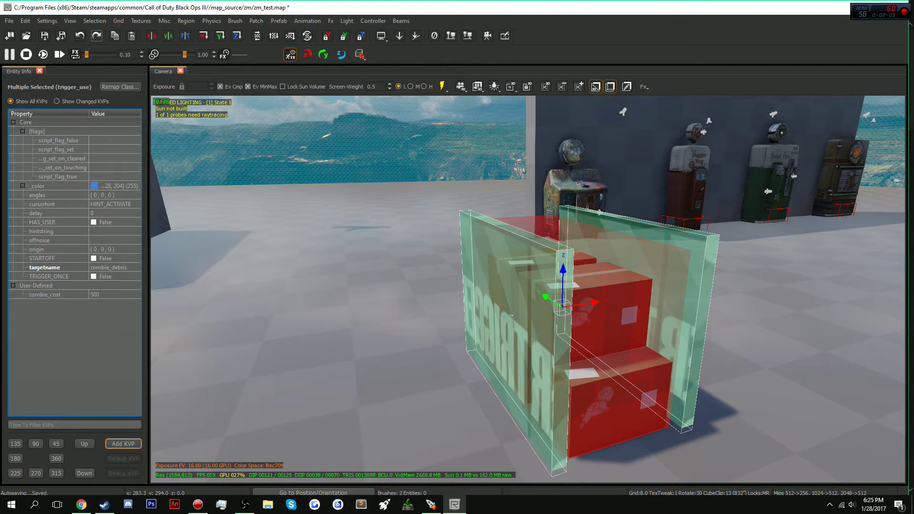
click(123, 444)
text(target)
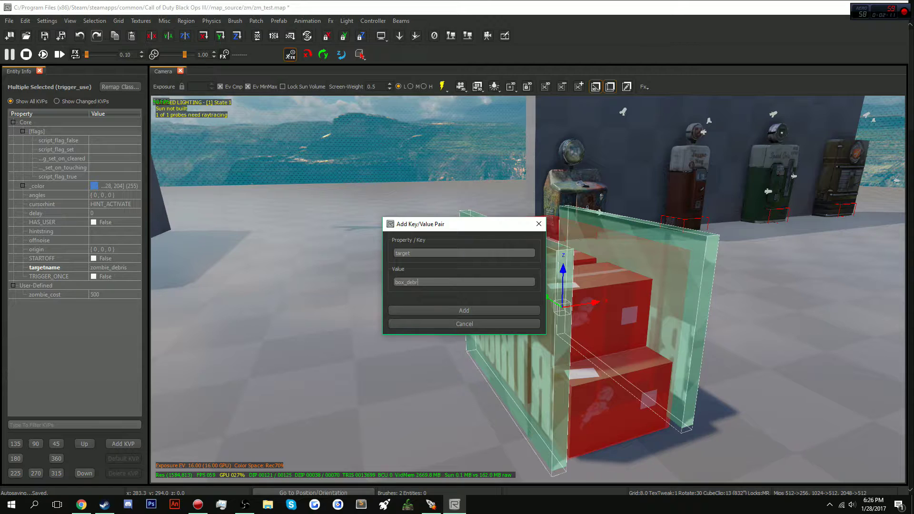
key(Return)
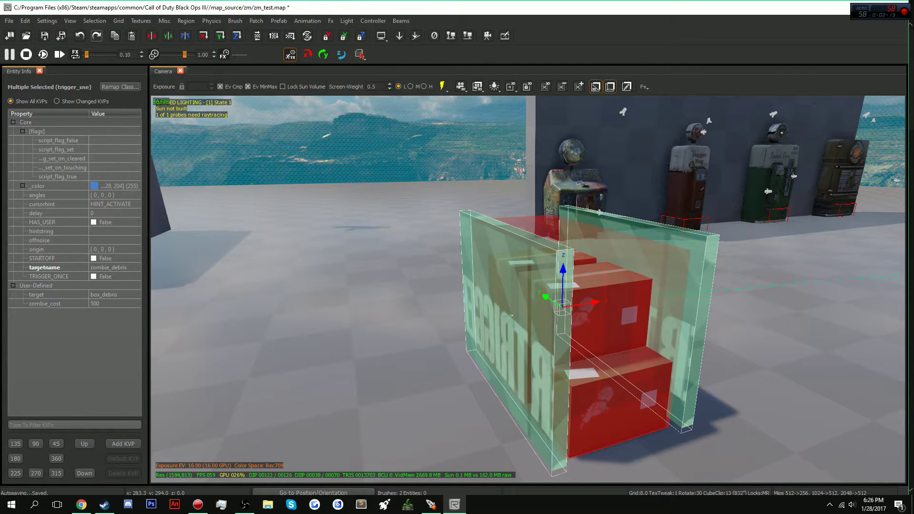
Hide both trigger brushes and the red clip brush around the boxes.
mouse_move(528, 289)
right_down()
mouse_move(566, 281)
mouse_move(566, 343)
mouse_move(562, 274)
mouse_move(590, 281)
mouse_move(574, 252)
mouse_move(571, 278)
mouse_move(574, 269)
right_up()
key(Up)
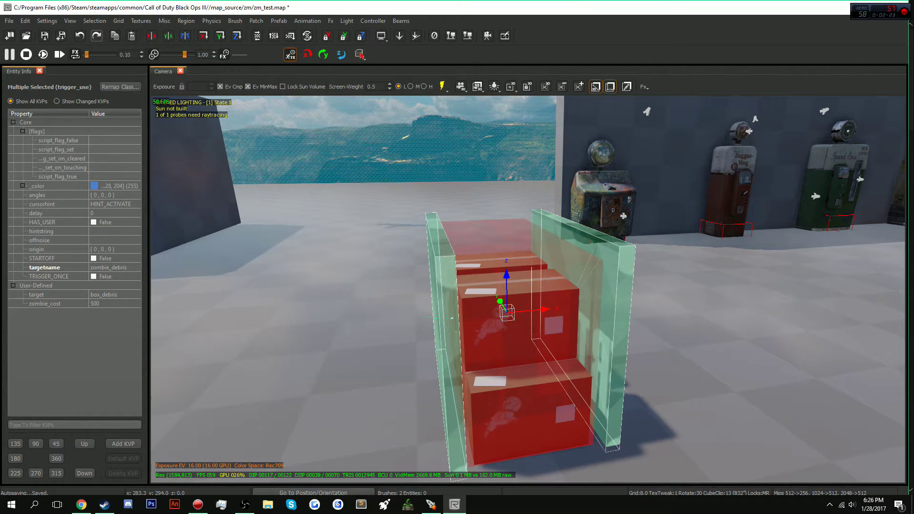
key(BackSpace)
shift+click(495, 236)
key(BackSpace)
Select all five cardboard boxes and set their targetname to box_debris.
shift+click(497, 261)
shift+click(519, 314)
shift+click(529, 409)
right_drag(528, 410, 714, 429)
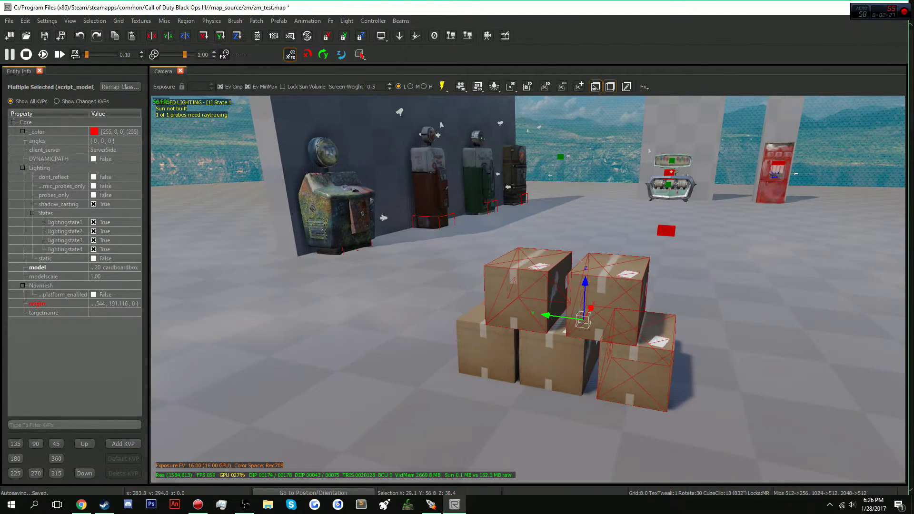
shift+click(486, 352)
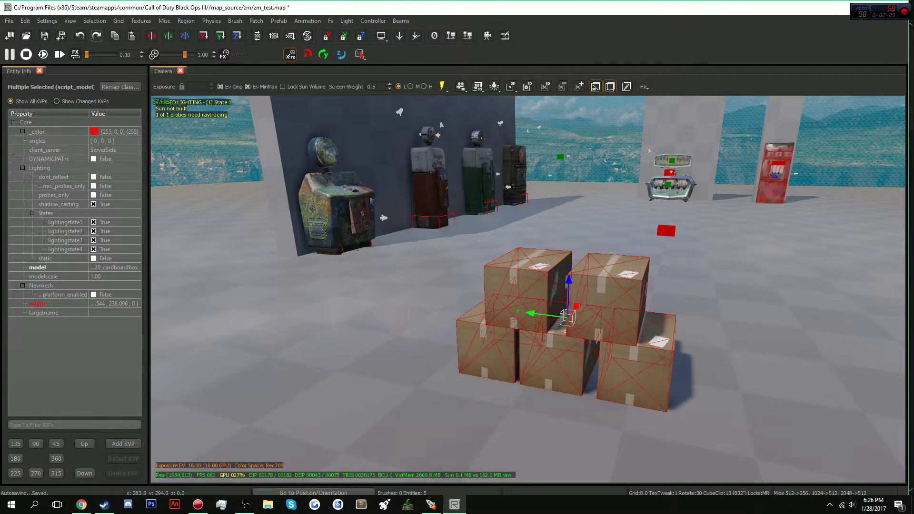
click(114, 313)
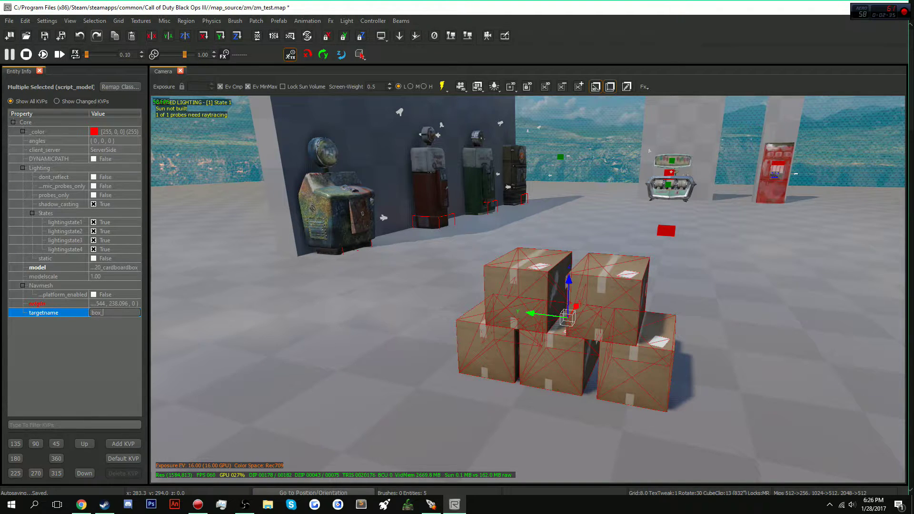
key(Return)
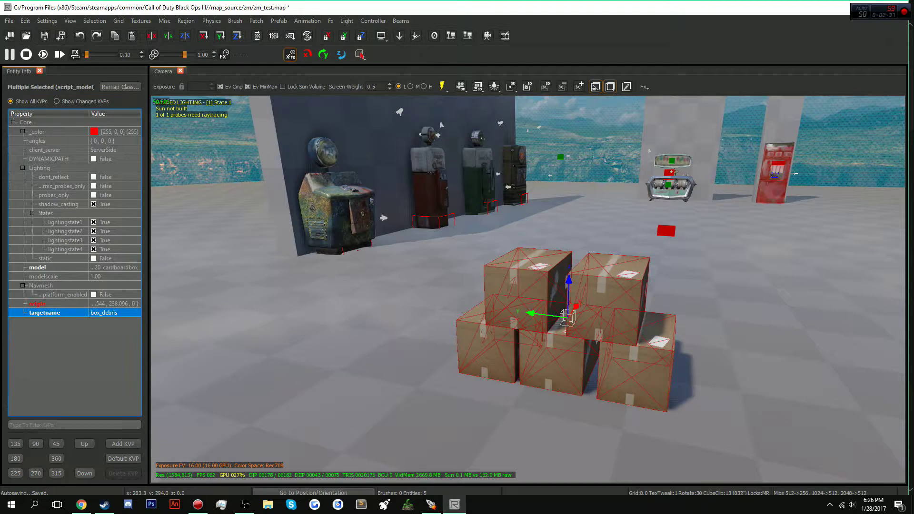
Unhide the triggers and the clip brush and clear the selection.
key(shift+h)
key(w)
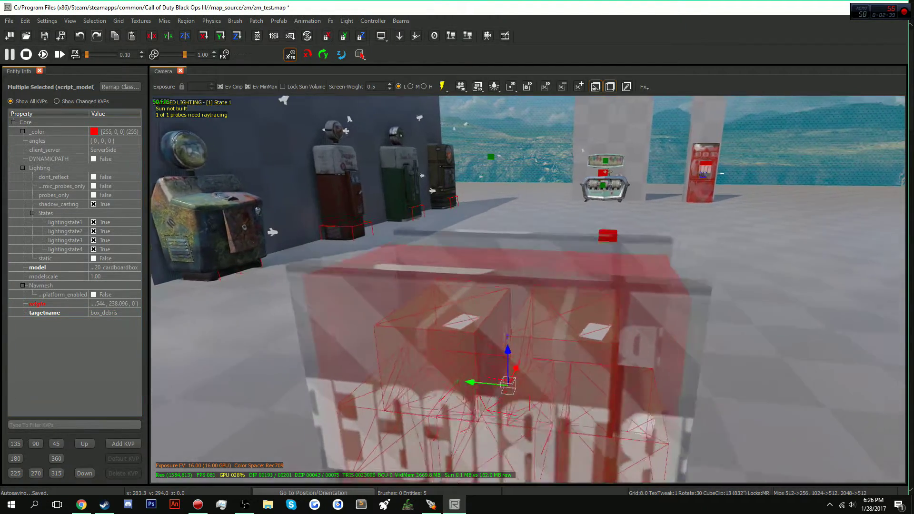
key(Escape)
key(s)
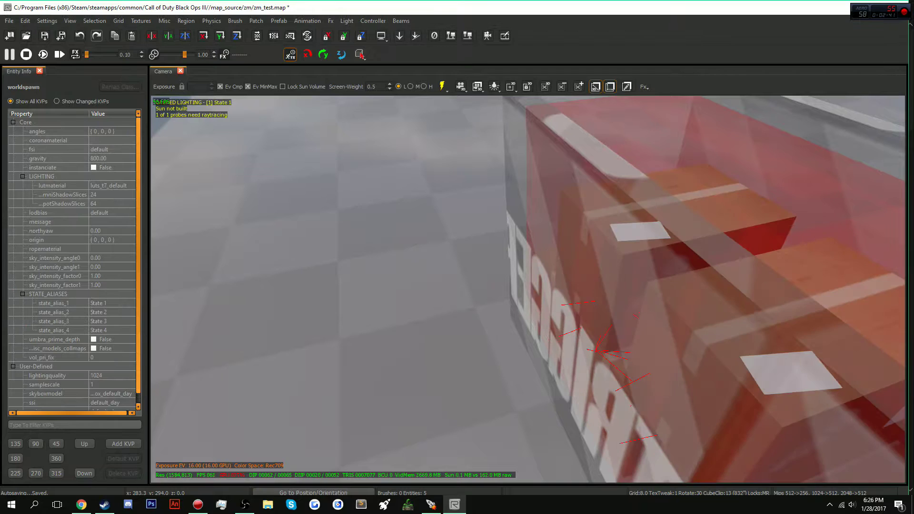
Try shifting the trigger brush beside the boxes to expose its target lines, and deselect it.
shift+click(573, 290)
mouse_move(606, 301)
mouse_down()
mouse_move(453, 309)
mouse_move(577, 306)
mouse_up()
key(Escape)
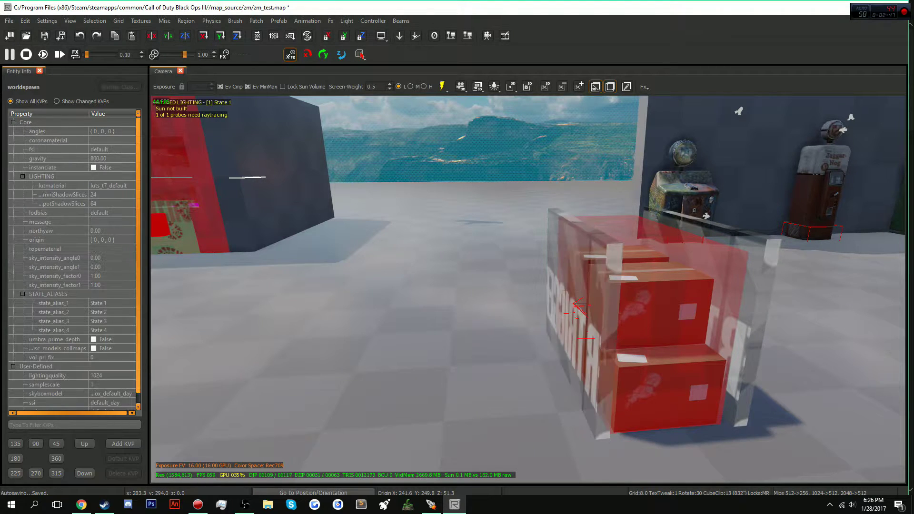
Set the targetname of the script_brushmodel clip around the boxes to box_debris and deselect it.
key(w)
shift+click(545, 336)
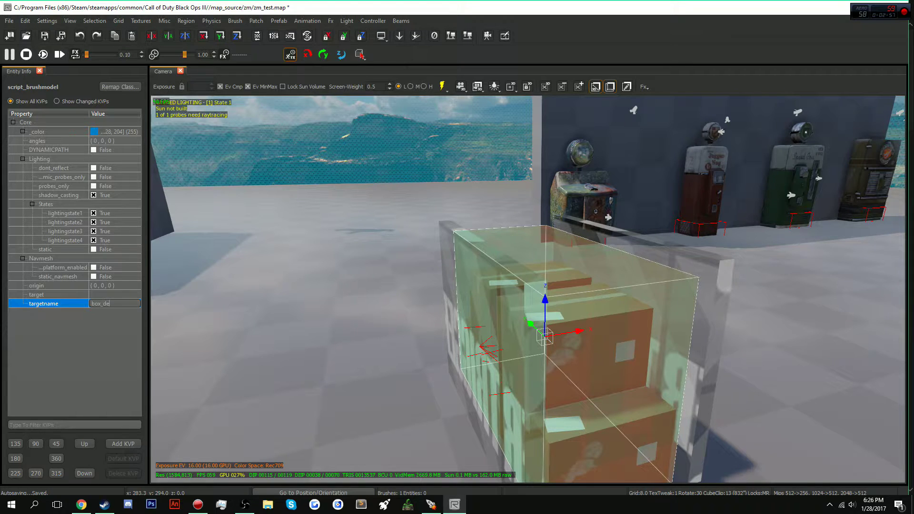
key(Return)
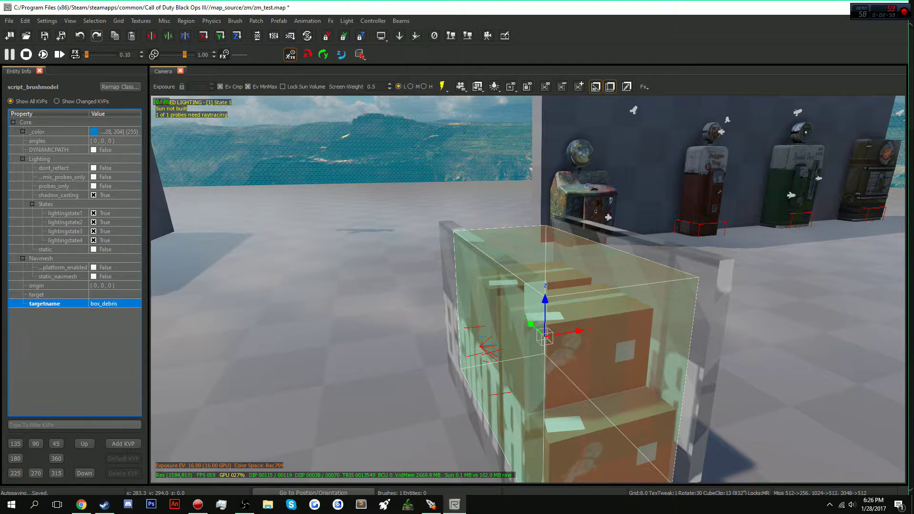
key(Escape)
Move one trigger brush away from the boxes to inspect its target lines, and undo the move.
mouse_move(528, 289)
right_down()
mouse_move(552, 289)
mouse_move(404, 289)
mouse_move(509, 289)
mouse_move(469, 324)
right_up()
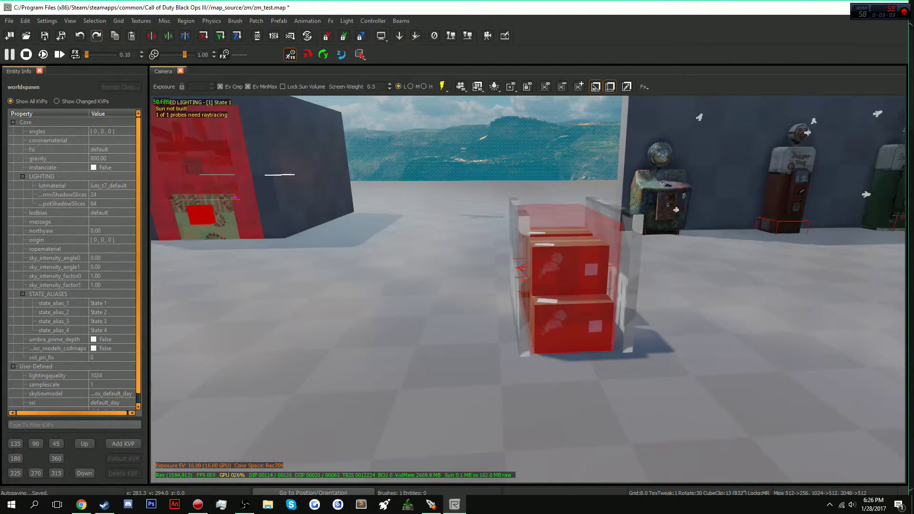
shift+click(520, 281)
drag(552, 267, 454, 266)
right_drag(454, 267, 455, 342)
key(Down)
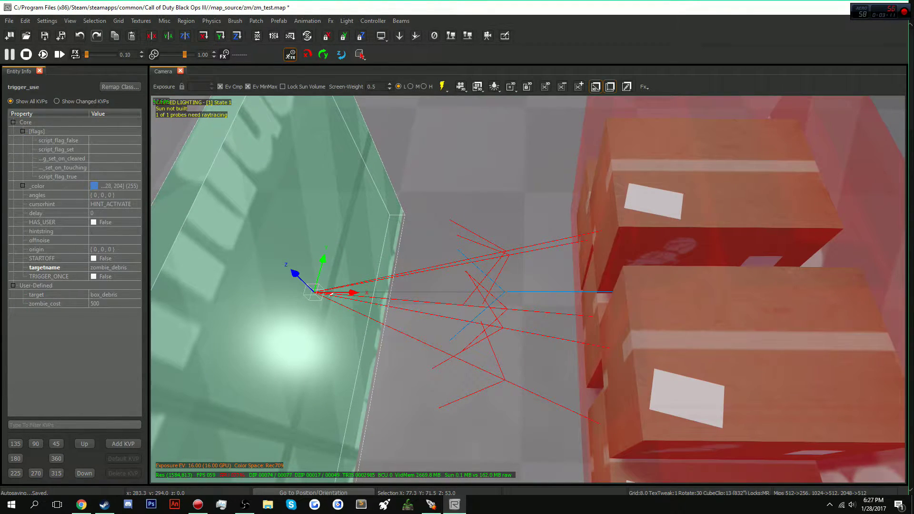
key(Down)
key(ctrl+y)
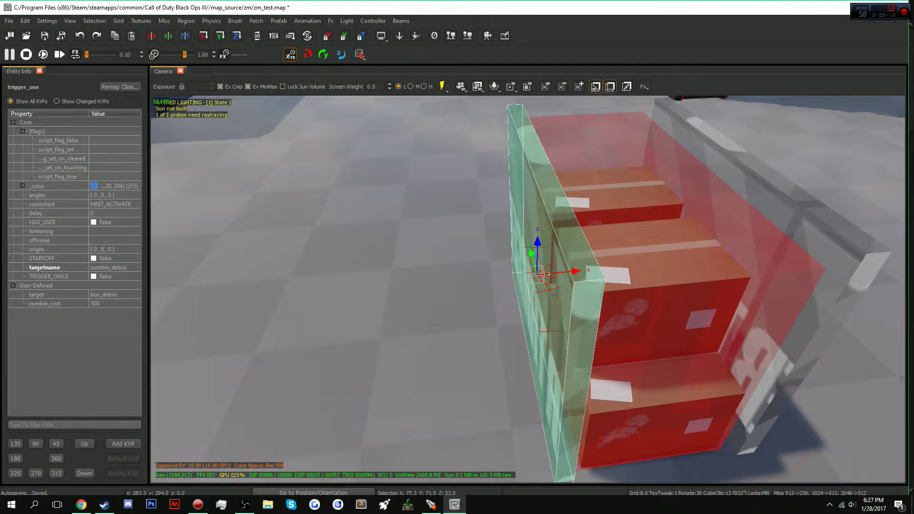
Try moving the trigger brush on the opposite side of the boxes to check its target lines, and deselect it.
key(Escape)
mouse_move(528, 289)
right_down()
mouse_move(590, 289)
mouse_move(530, 265)
mouse_move(600, 295)
mouse_move(557, 333)
right_up()
shift+click(531, 265)
drag(537, 255, 718, 235)
key(Escape)
mouse_move(527, 289)
right_down()
mouse_move(528, 304)
mouse_move(527, 224)
mouse_move(527, 285)
right_up()
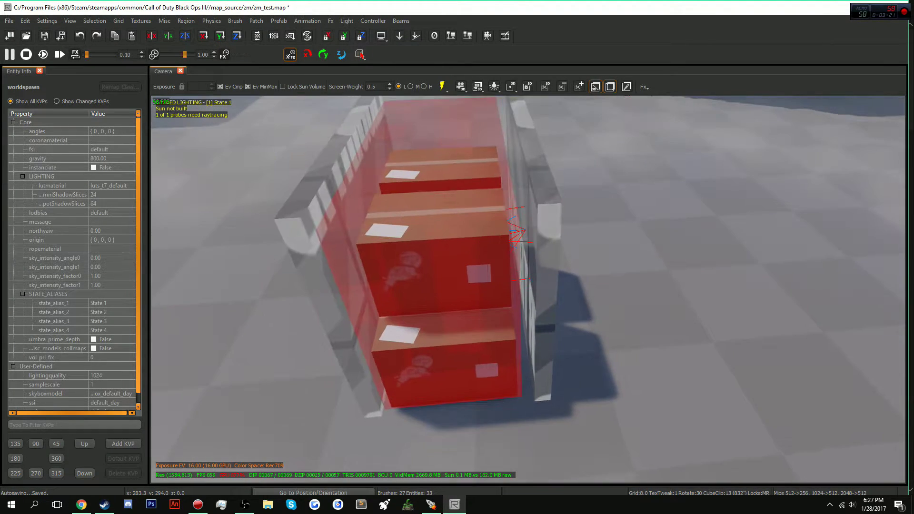
shift+click(548, 229)
drag(548, 229, 538, 229)
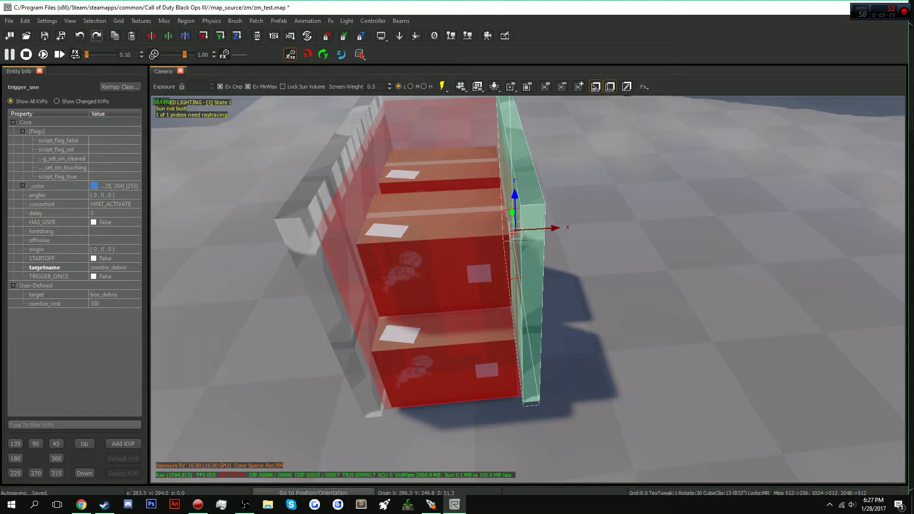
key(Escape)
Add a script_noteworthy property with the value clip to the script_brushmodel around the boxes and deselect it.
mouse_move(523, 230)
right_down()
mouse_move(512, 157)
mouse_move(511, 200)
mouse_move(480, 200)
mouse_move(533, 190)
mouse_move(571, 257)
mouse_move(595, 245)
mouse_move(574, 245)
right_up()
key(s)
key(w)
key(s)
shift+click(508, 325)
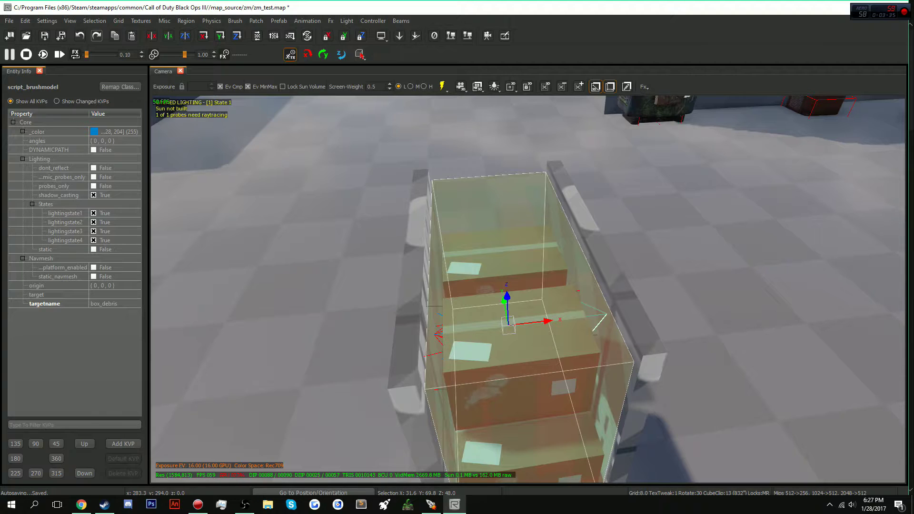
click(122, 444)
text(script_noteworthy)
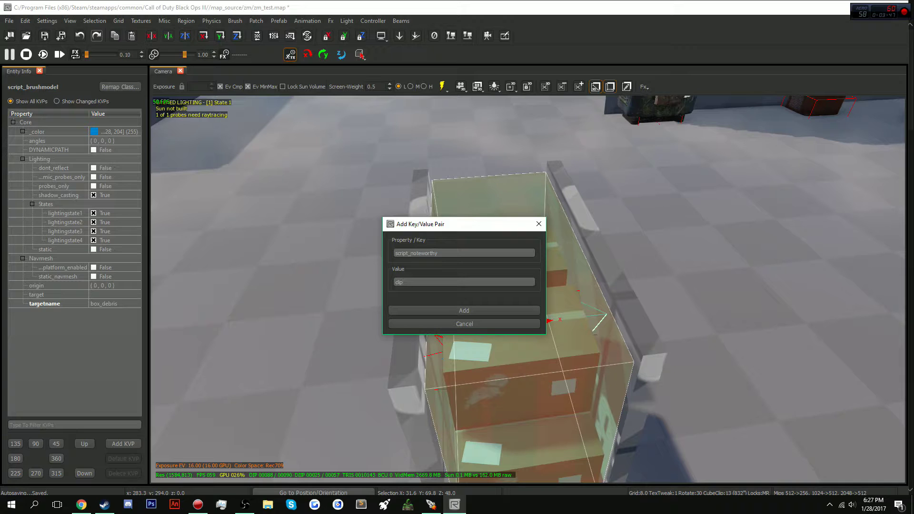
click(465, 311)
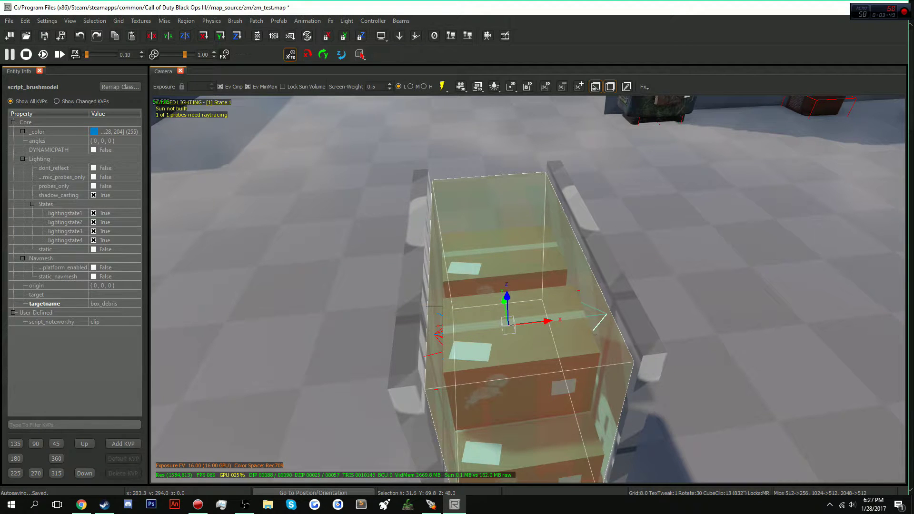
key(Escape)
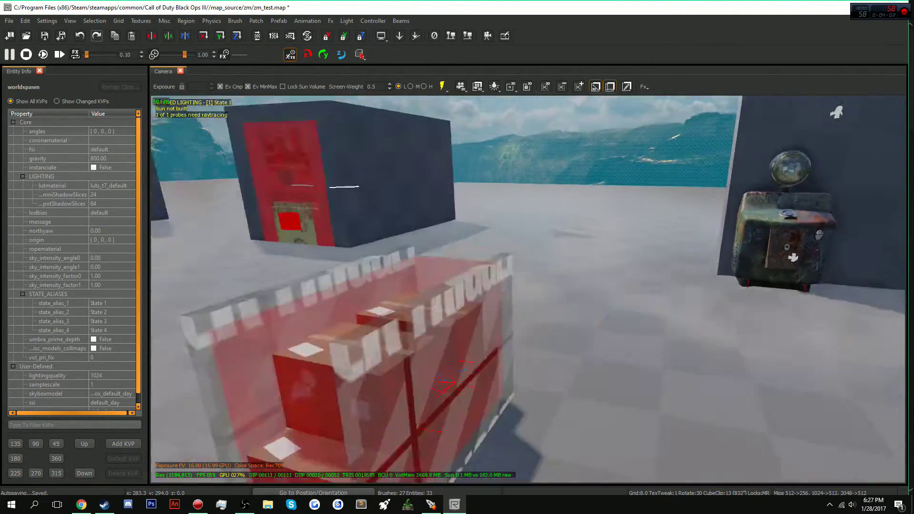
Select the clip brush together with both trigger brushes and hide them.
mouse_move(514, 300)
right_down()
mouse_move(533, 302)
mouse_move(518, 281)
mouse_move(614, 280)
mouse_move(628, 300)
right_up()
shift+click(442, 362)
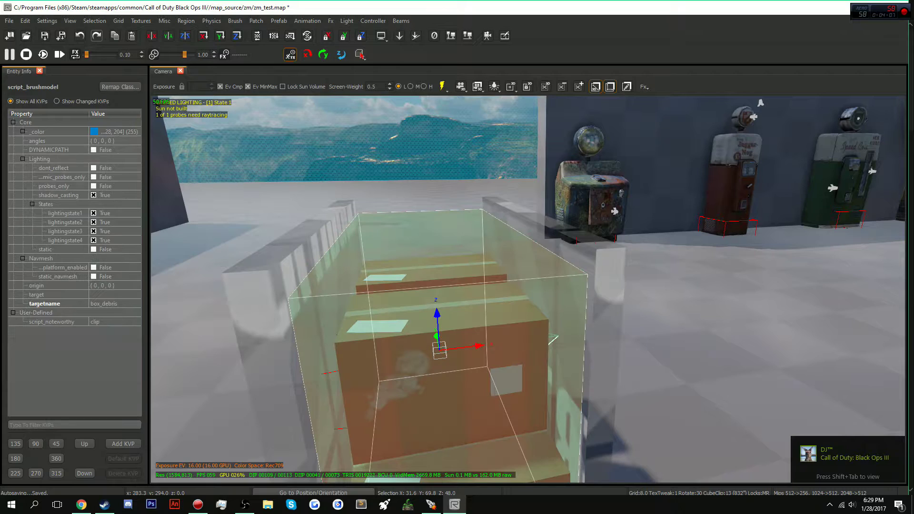
shift+click(606, 304)
shift+click(250, 324)
key(BackSpace)
Select all five boxes and add a script_firefx property with the value poltergeist.
mouse_move(528, 289)
right_down()
mouse_move(633, 289)
mouse_move(586, 300)
right_up()
shift+click(531, 205)
shift+click(399, 205)
shift+click(460, 298)
shift+click(361, 296)
shift+click(581, 295)
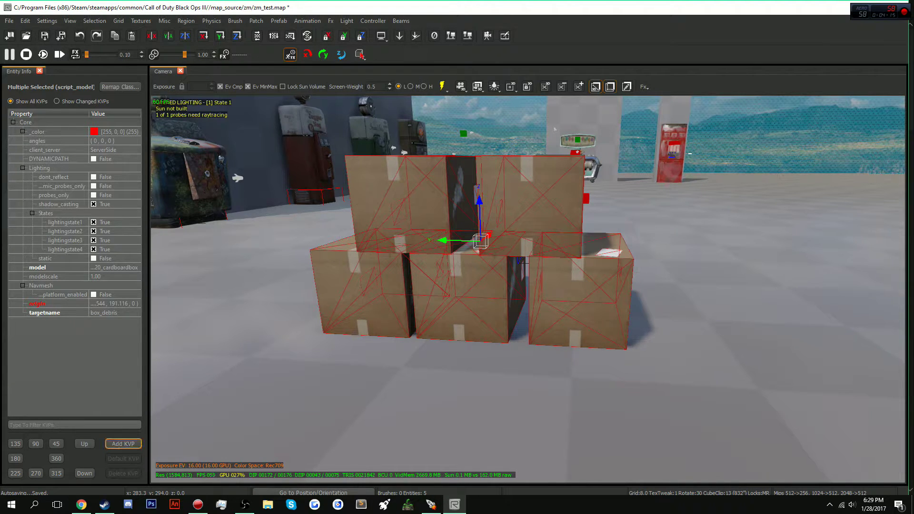
click(123, 444)
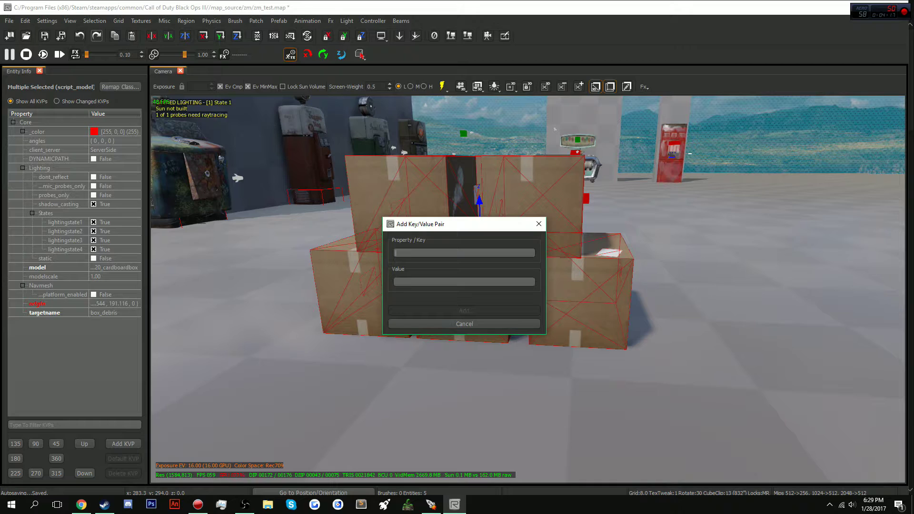
text(script_firefx)
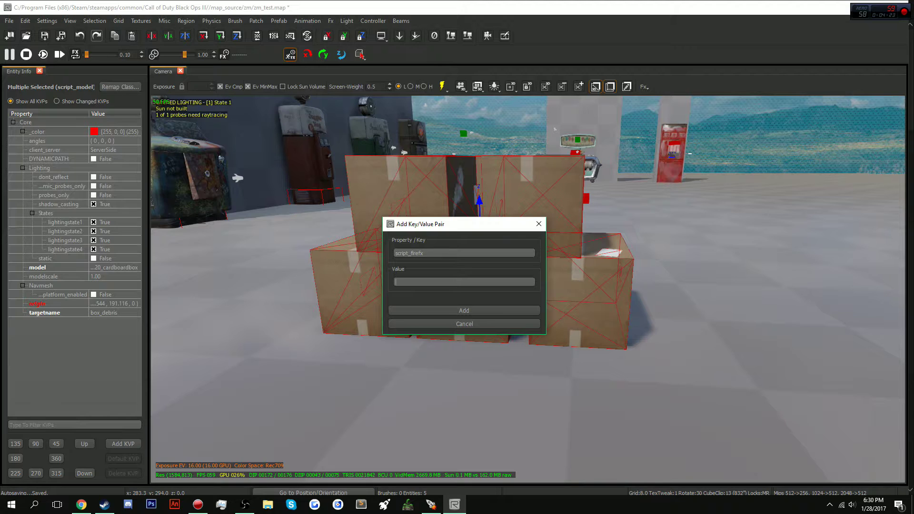
text(poltergeist)
key(Tab)
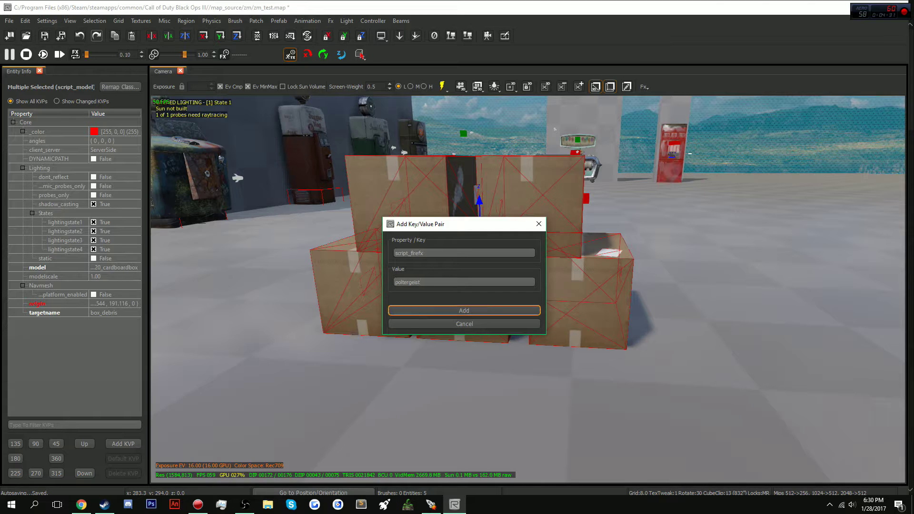
key(Return)
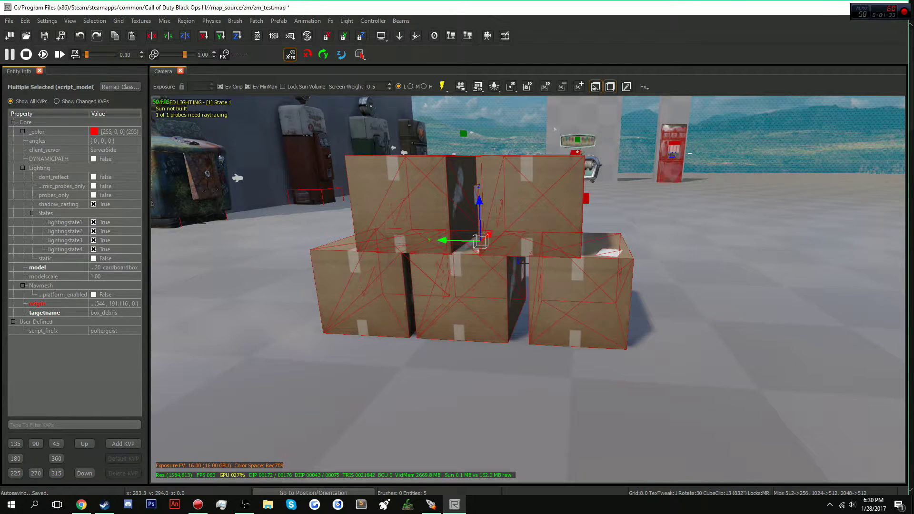
Add a script_fxid property with the value poltergeist to the five selected boxes.
click(123, 444)
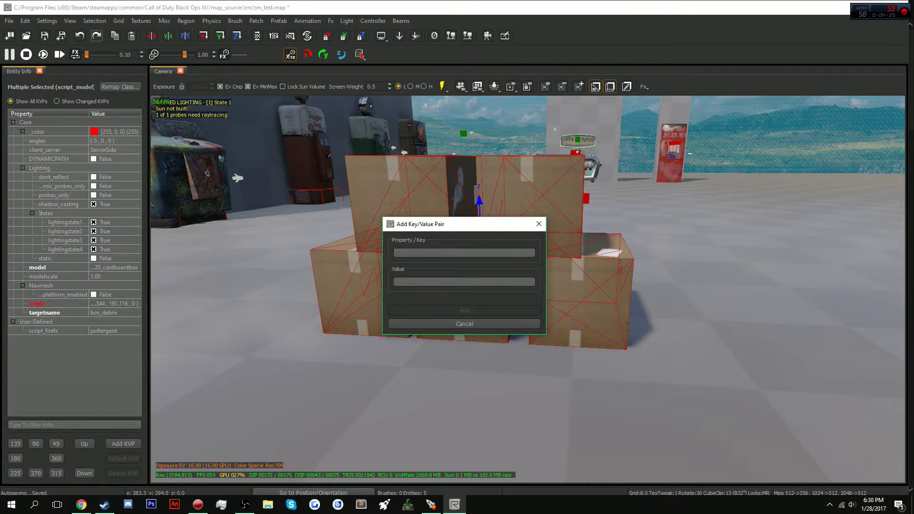
text(script_fxid)
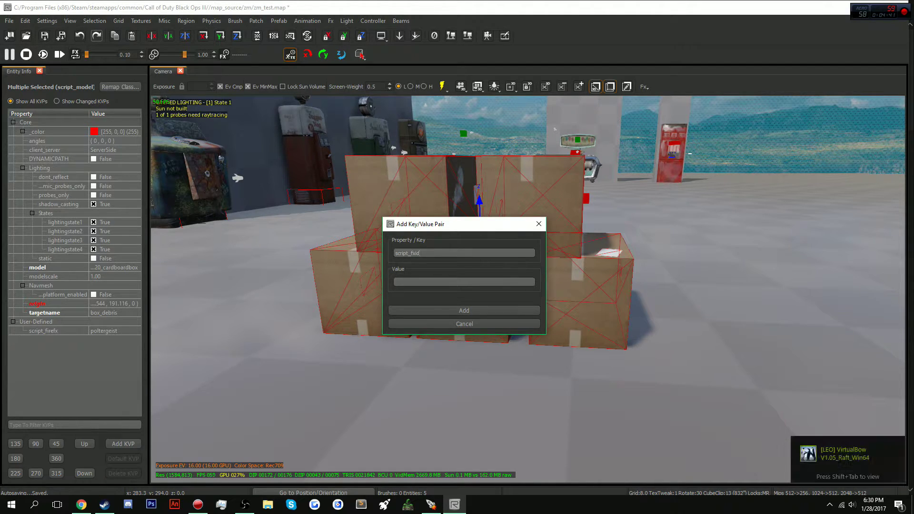
text(poltergeist)
key(Tab)
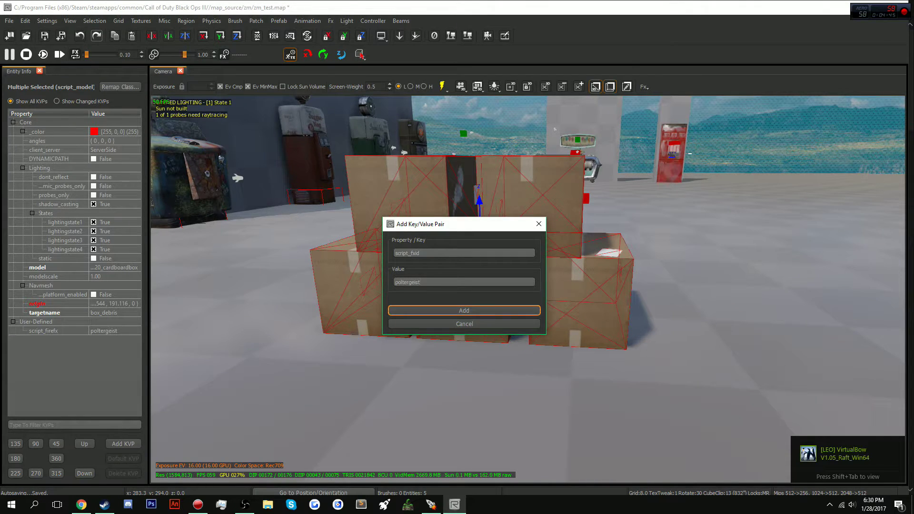
key(Return)
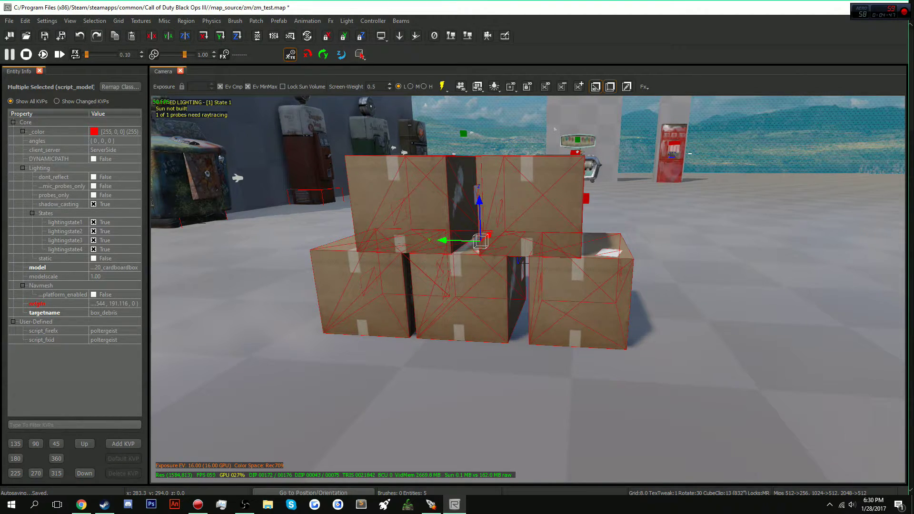
Add a script_noteworthy property with the value jiggle to the five selected boxes.
right_drag(528, 289, 512, 314)
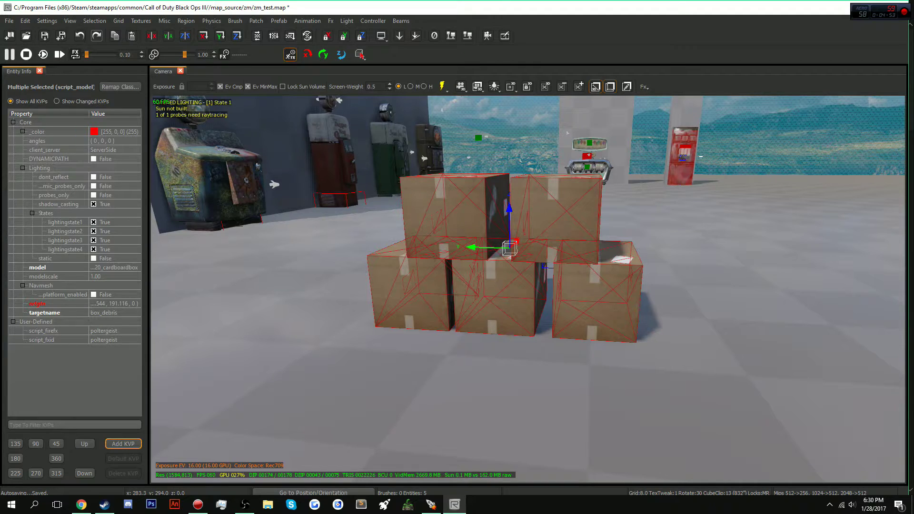
click(123, 444)
text(script_noteworth)
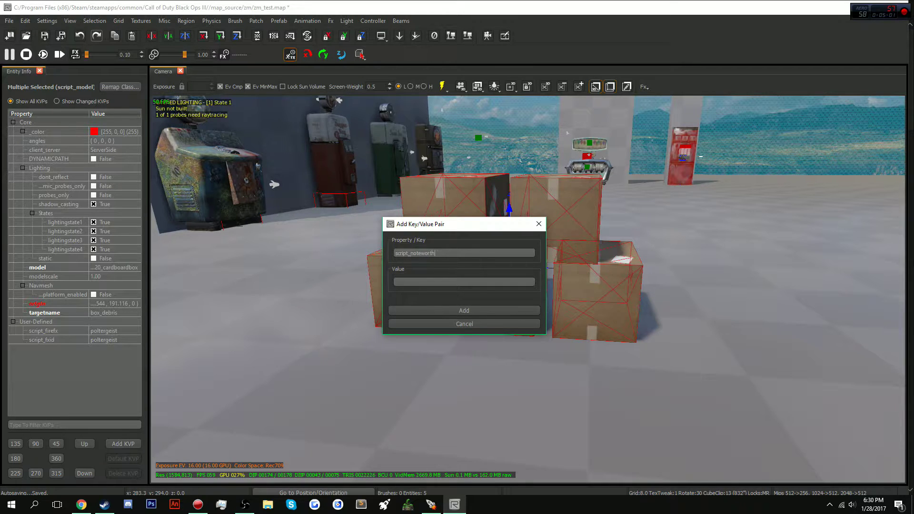
text(jiggle)
key(Tab)
key(Return)
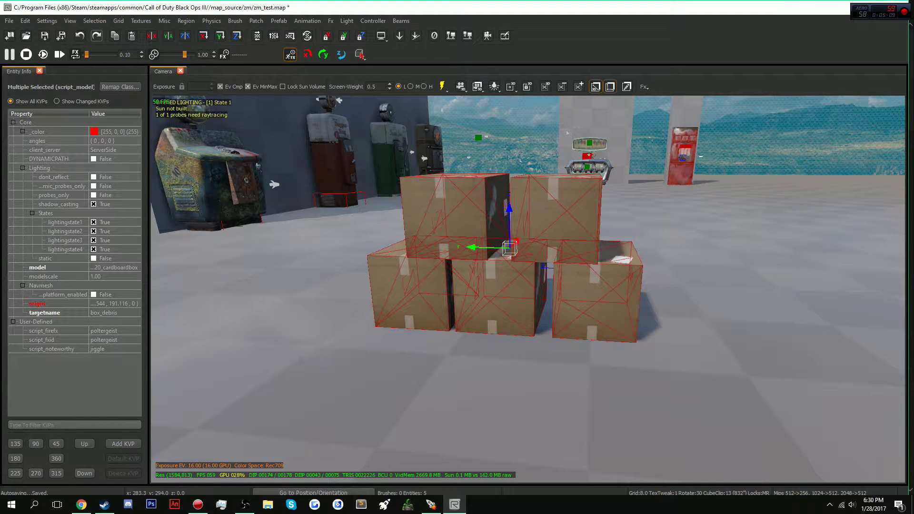
Add a script_transition_time property with an empty value to the five selected boxes.
right_drag(528, 289, 648, 214)
key(Down)
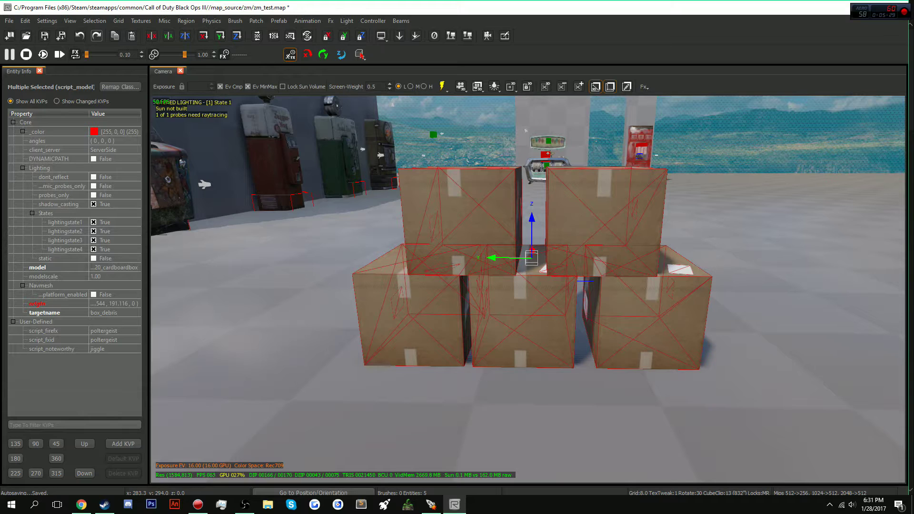
click(123, 444)
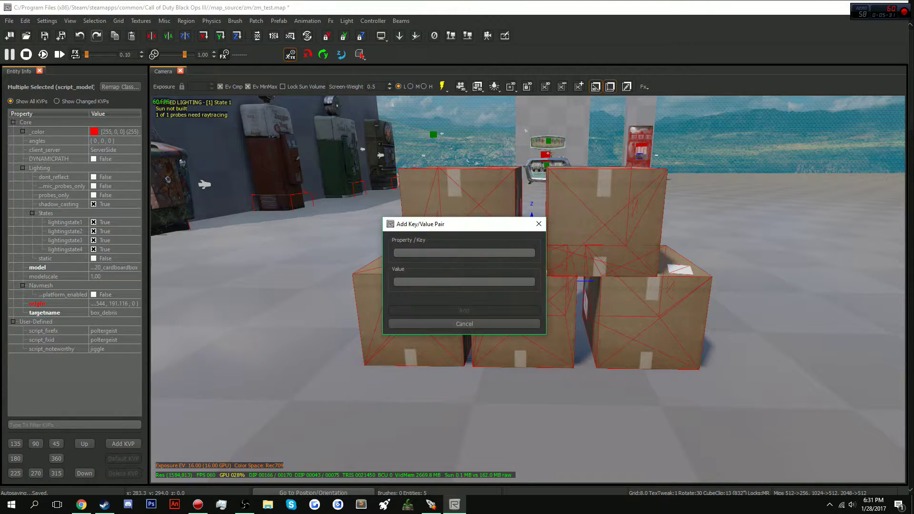
text(script_transition_time)
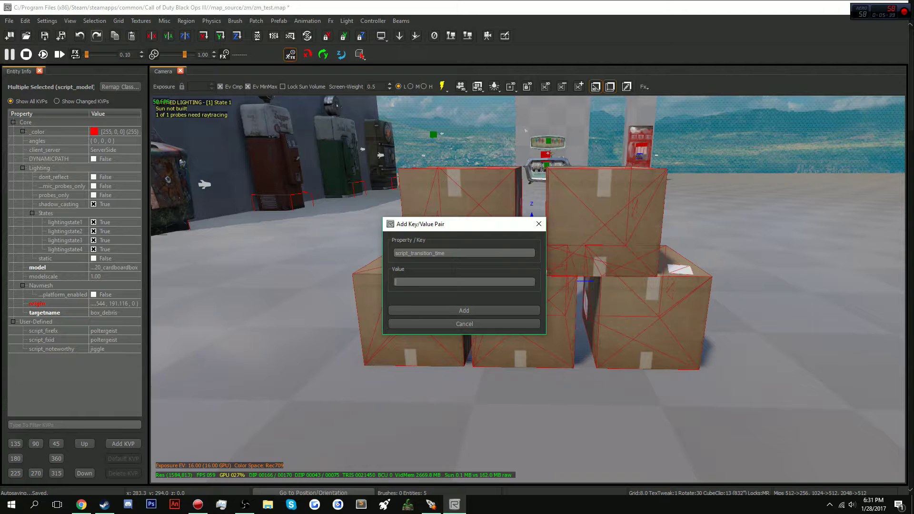
key(Tab)
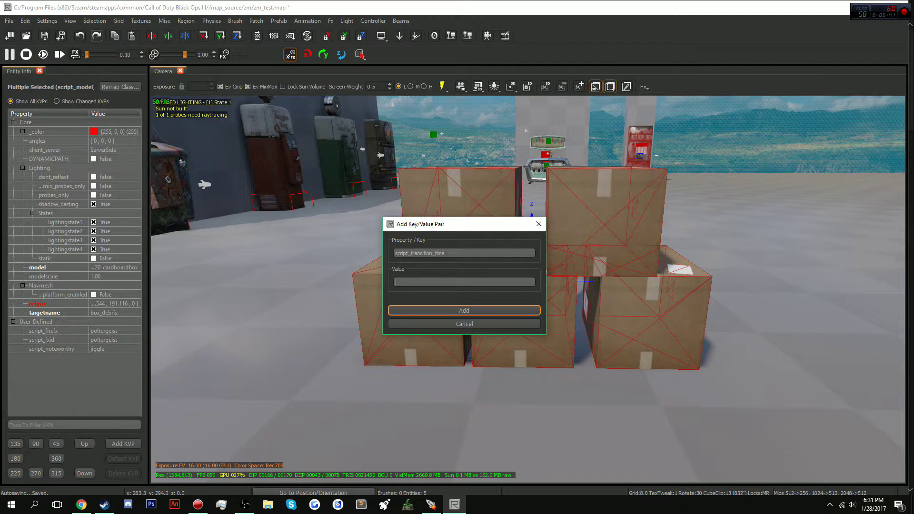
key(Return)
Deselect all boxes except the upper-right one and set its script_transition_time to 1.
shift+click(460, 220)
shift+click(410, 319)
shift+click(522, 320)
shift+click(649, 322)
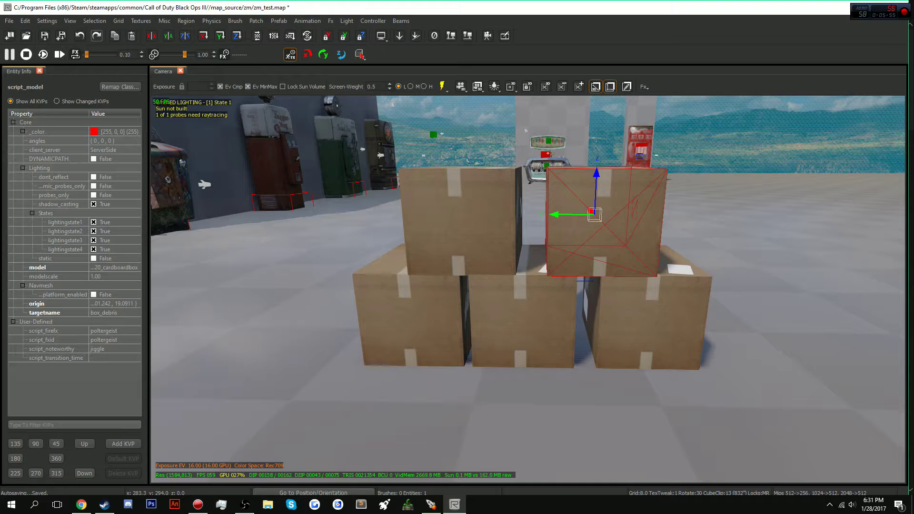
click(115, 357)
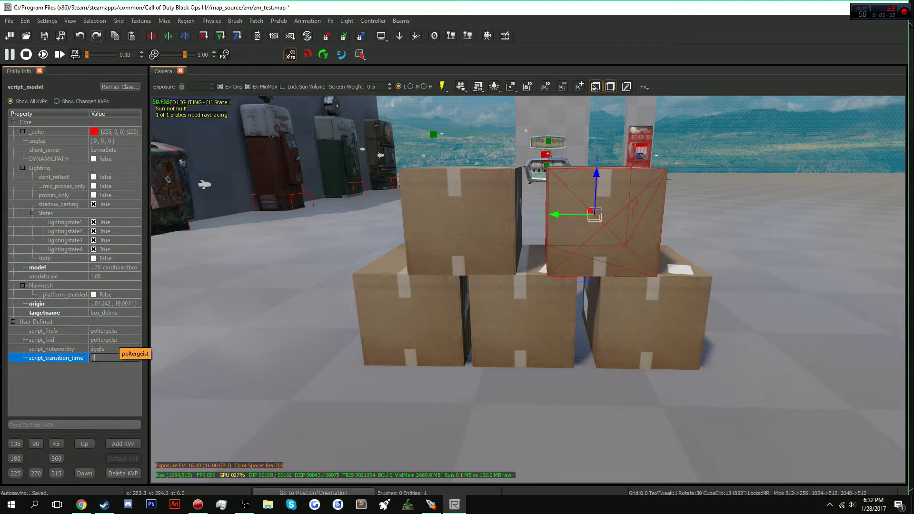
text(1)
key(Return)
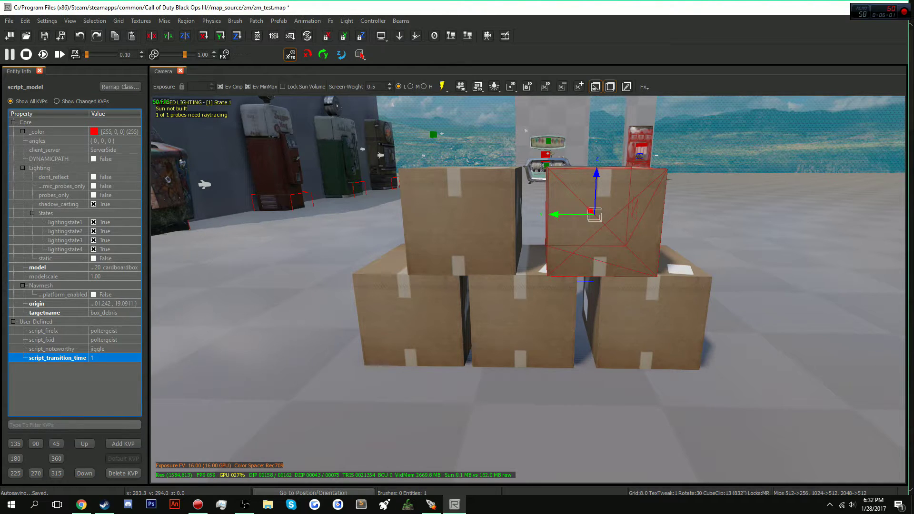
Set the script_transition_time of the upper-left box to 0.5 and deselect it.
key(Escape)
shift+click(460, 221)
click(114, 357)
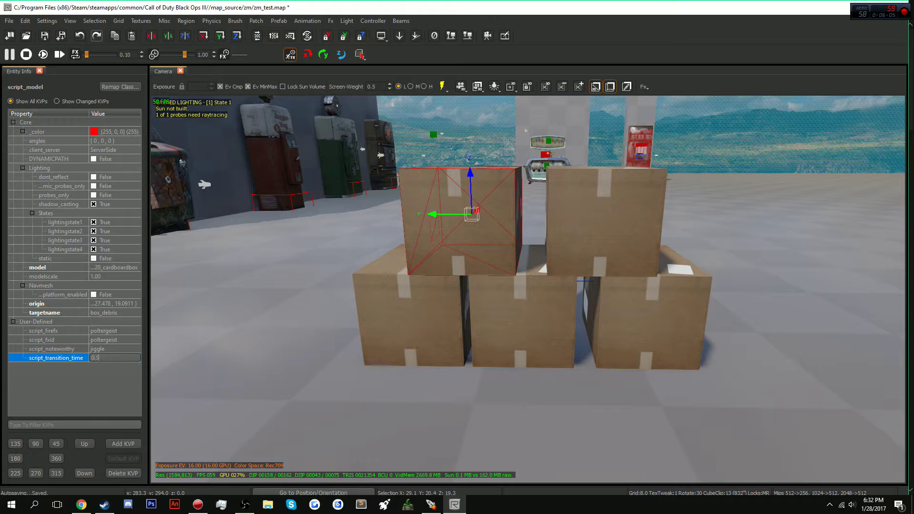
key(Return)
key(Escape)
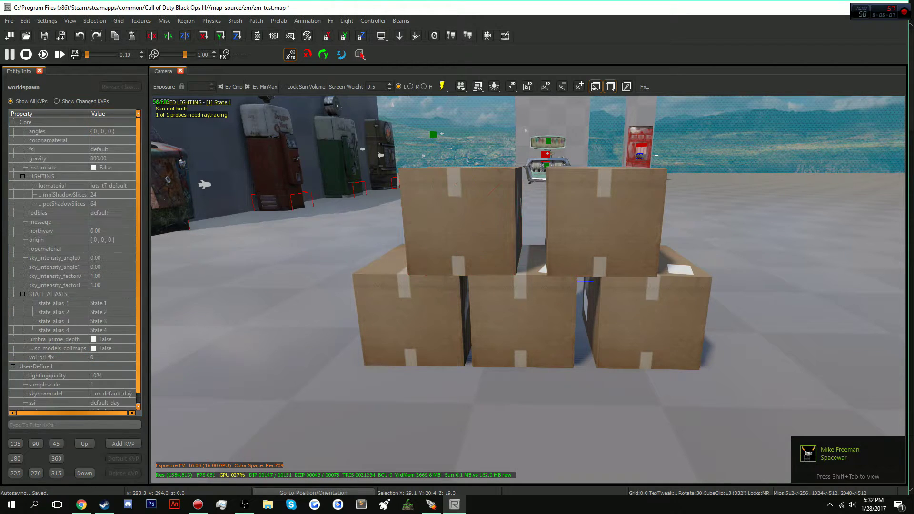
Set the script_transition_time of the lower-left box to 4 and deselect it.
shift+click(413, 318)
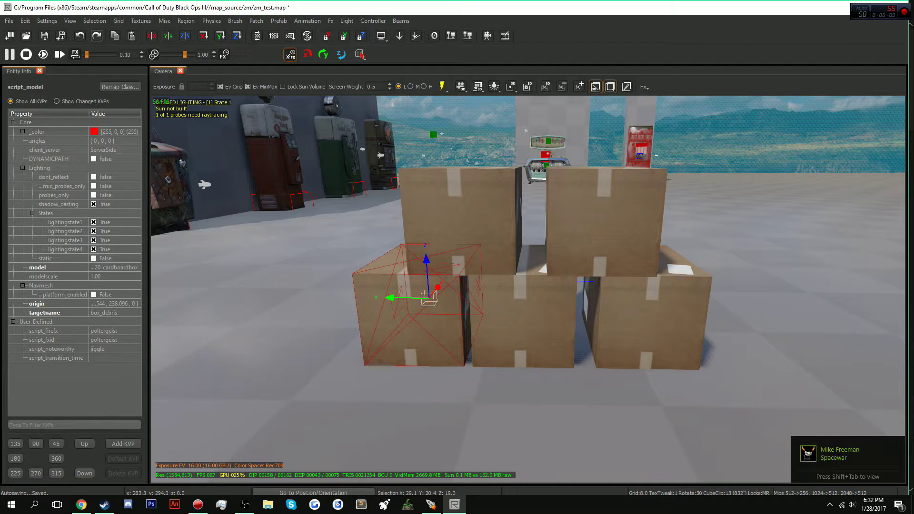
click(115, 357)
text(4)
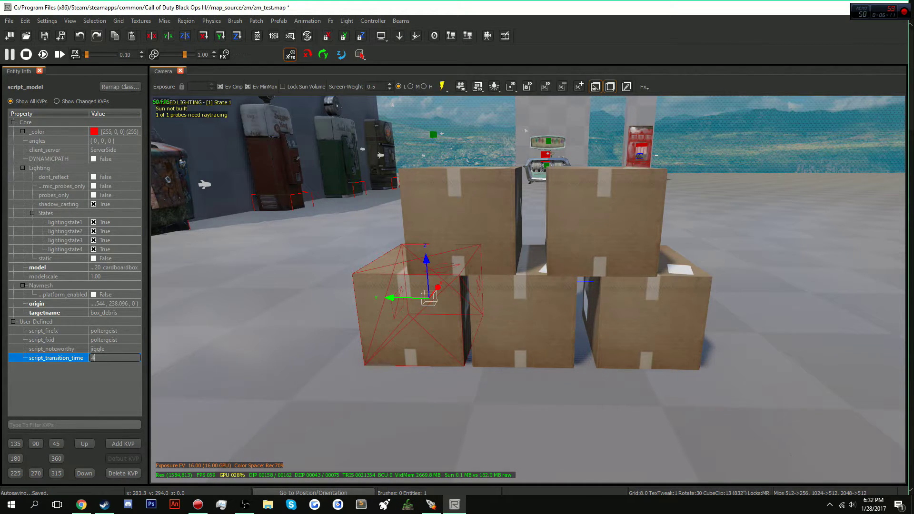
key(Return)
key(Escape)
Set the script_transition_time of the lower middle box to 2 and deselect it.
shift+click(522, 318)
click(114, 357)
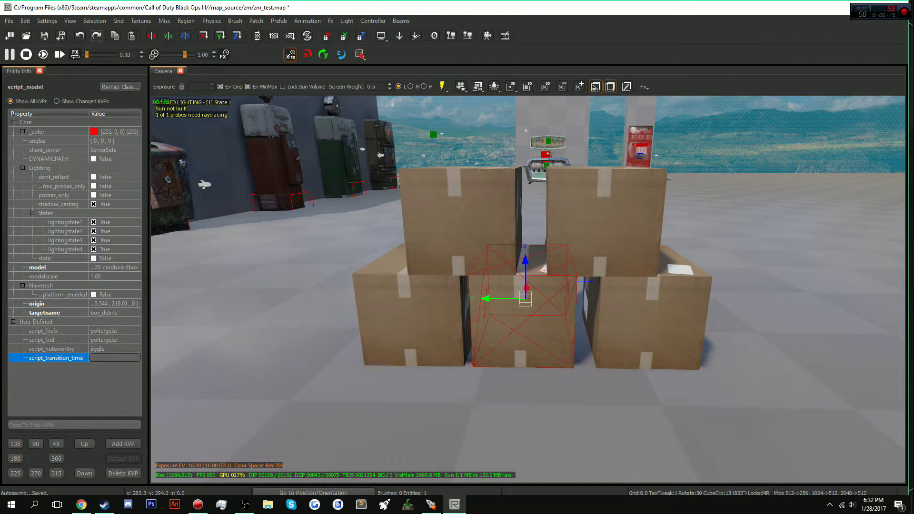
text(2)
key(Return)
key(Escape)
Set the script_transition_time of the lower-right box to 1.5 and clear the selection.
shift+click(646, 321)
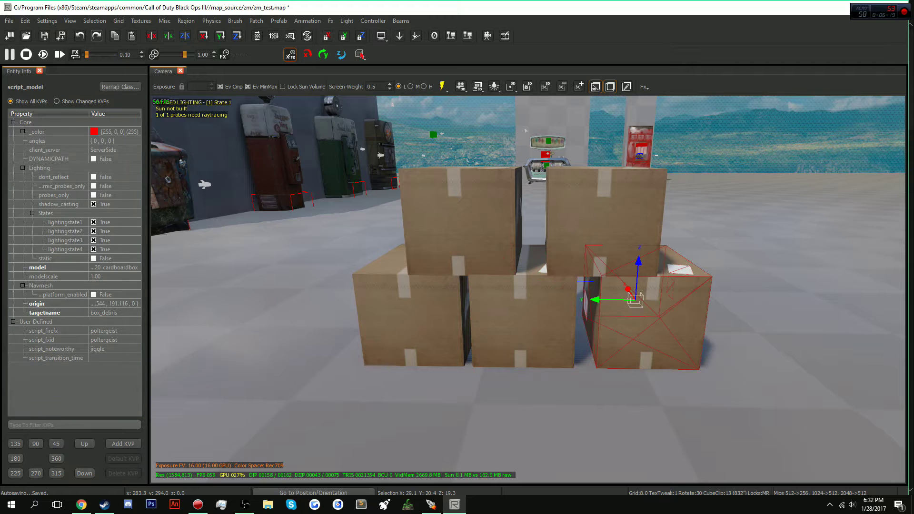
click(94, 357)
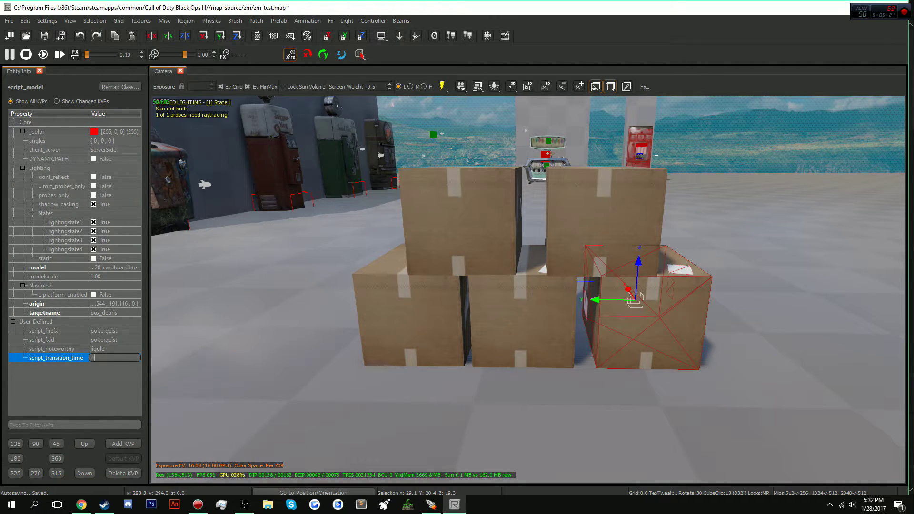
key(Return)
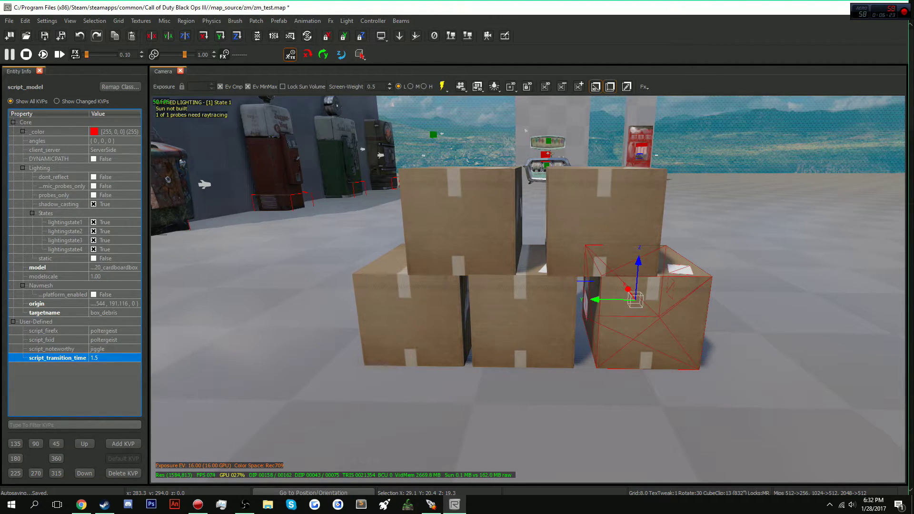
key(Escape)
shift+click(604, 222)
key(Escape)
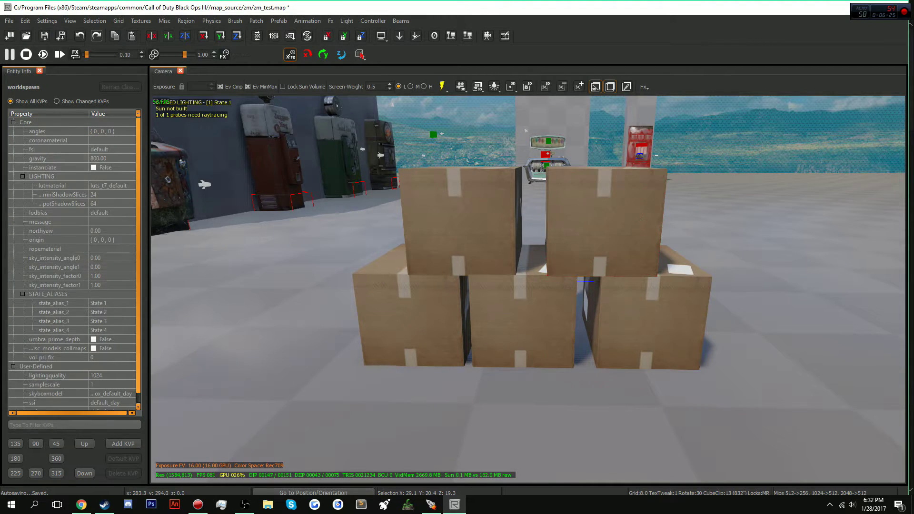
Unhide the clip brush and both trigger brushes around the boxes.
scroll(528, 289, down, 4)
right_drag(528, 288, 527, 343)
scroll(527, 289, up, 3)
scroll(527, 289, down, 2)
right_drag(528, 288, 504, 289)
scroll(528, 289, down, 3)
key(Down)
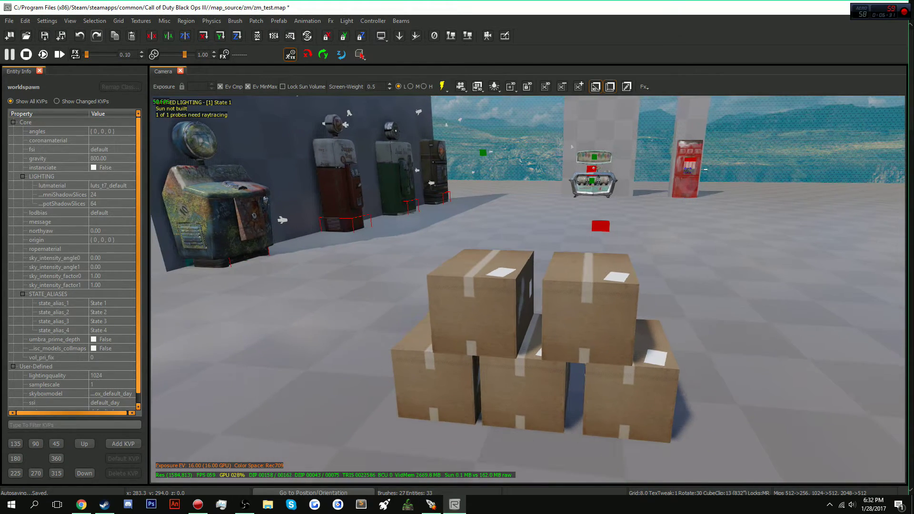
key(shift+h)
right_drag(528, 289, 438, 286)
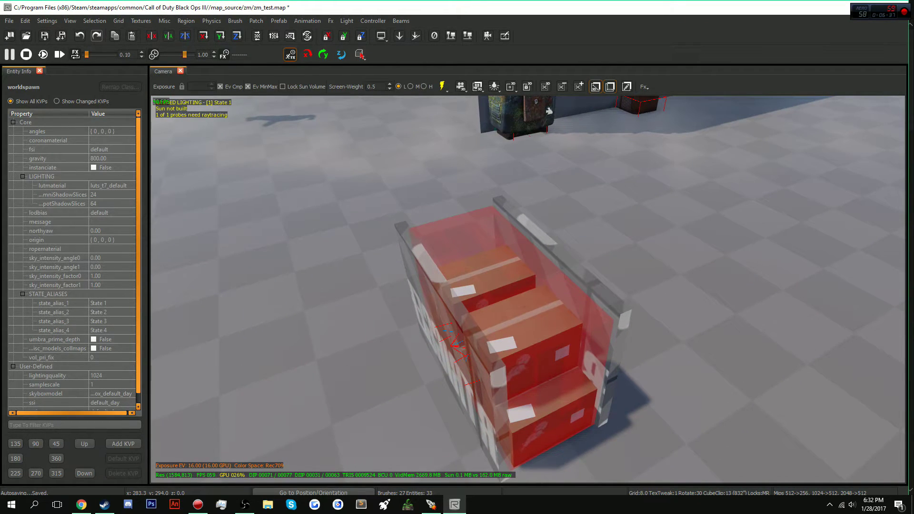
Place a script_struct entity on the floor beside the box stack and close the entity browser.
key(n)
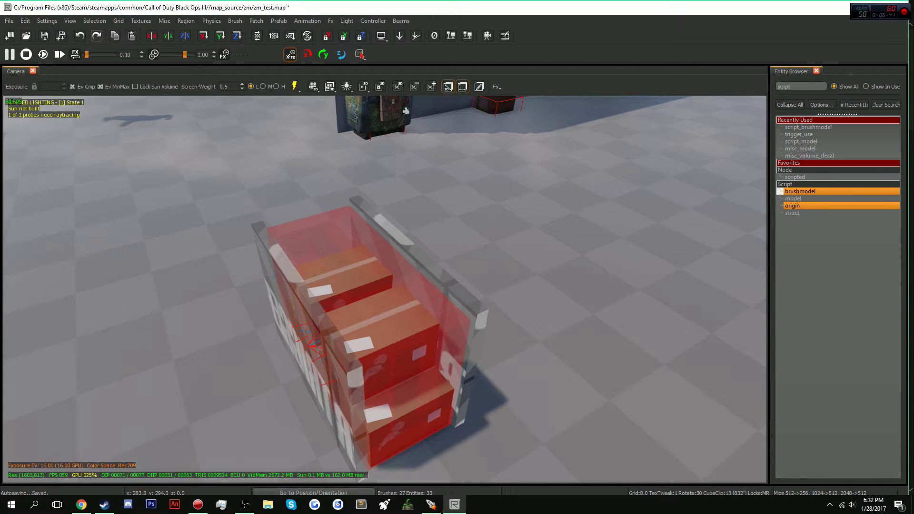
click(792, 213)
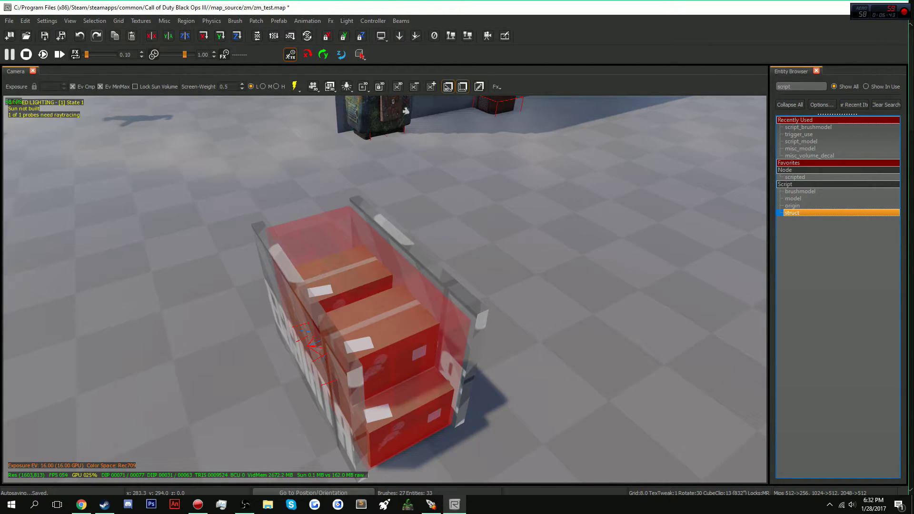
drag(792, 213, 538, 336)
key(b)
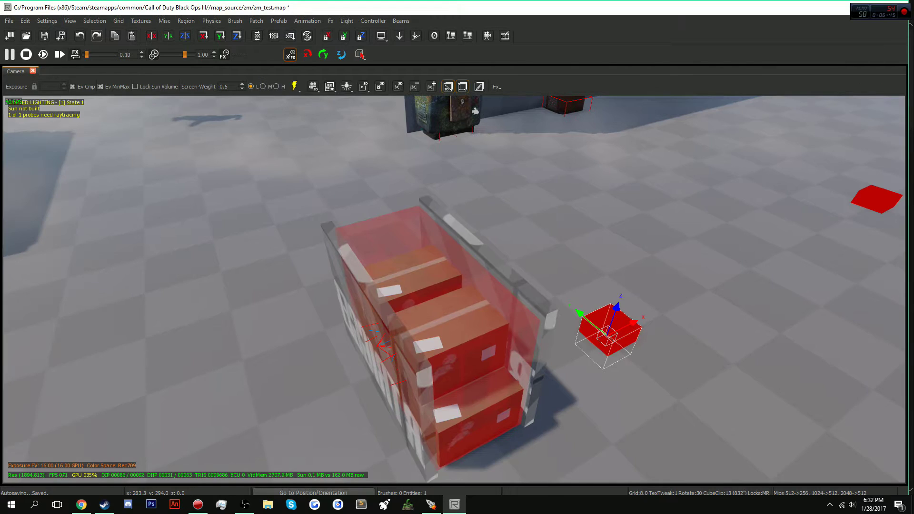
Move the script_struct over the box stack and raise it to a height of about Z 233.
right_drag(539, 336, 538, 265)
drag(599, 364, 622, 168)
right_drag(623, 168, 597, 124)
key(s)
key(s)
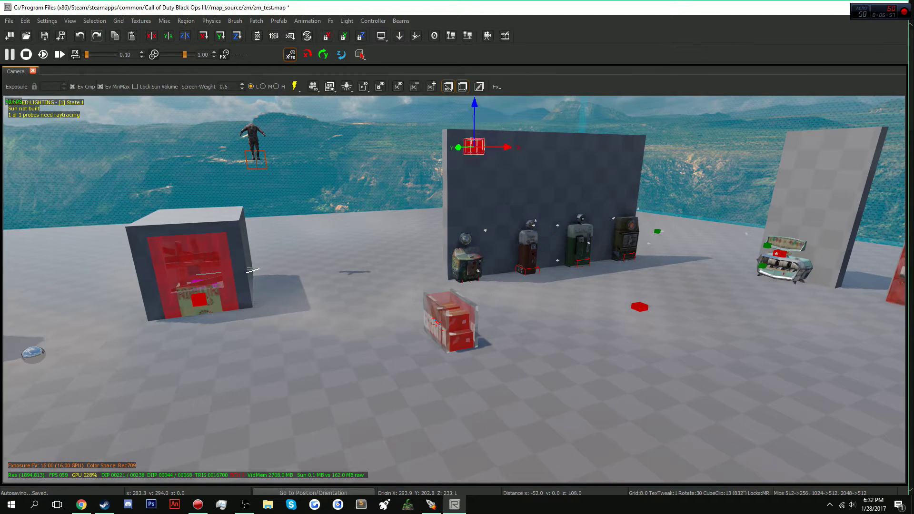
Raise the script_struct higher into the sky, to about Z 475.
right_drag(454, 289, 443, 214)
key(w)
key(s)
key(w)
drag(381, 177, 383, 108)
right_drag(453, 289, 381, 96)
key(w)
key(s)
Show the XY Top view beside the camera view and centre the script_struct over the boxes in it.
right_click(490, 10)
click(491, 25)
right_click(491, 25)
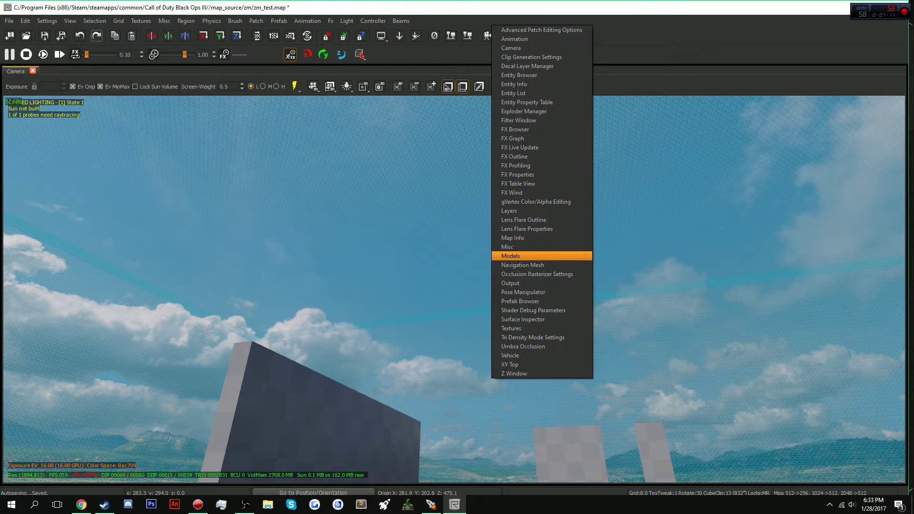
click(510, 364)
drag(765, 137, 604, 136)
drag(736, 314, 728, 298)
scroll(729, 257, down, 4)
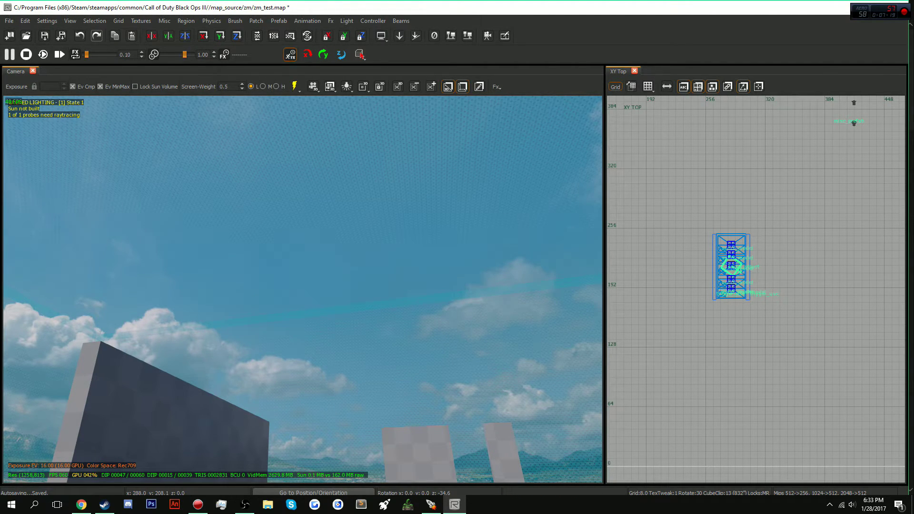
Set the script_struct's targetname to box_struct and deselect it.
right_drag(303, 289, 275, 346)
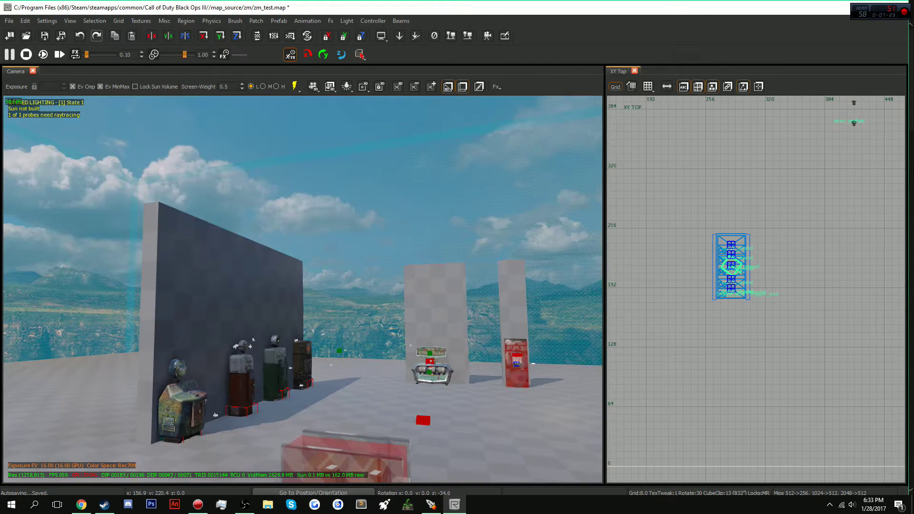
key(n)
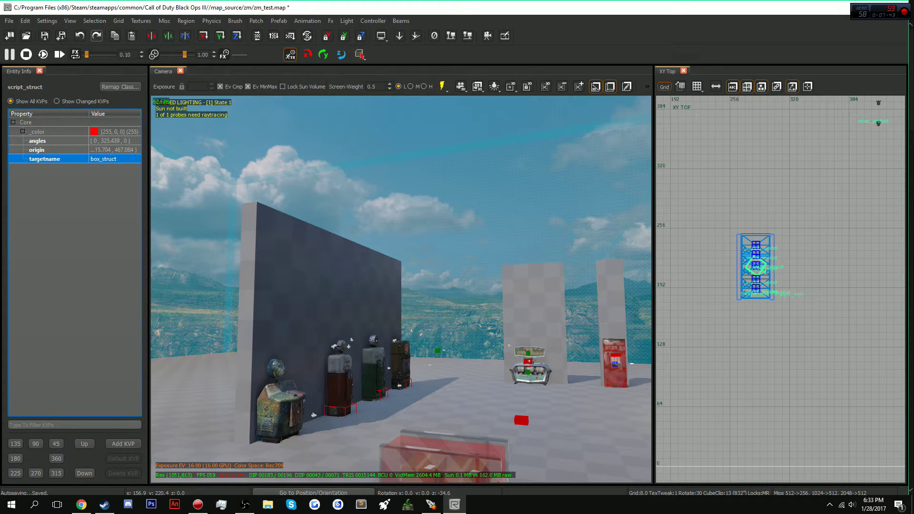
right_drag(520, 404, 538, 238)
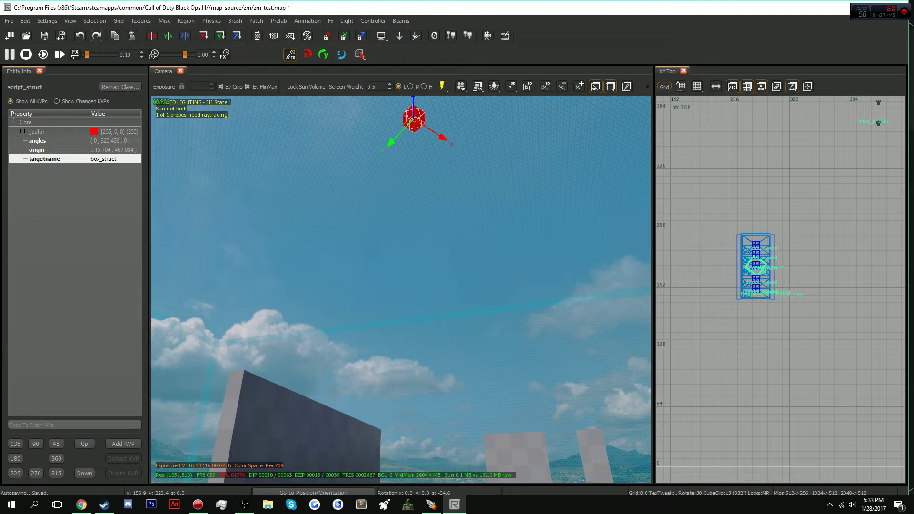
key(Escape)
Select the clip brush and the trigger surrounding the box stack and hide them both.
right_drag(400, 200, 401, 338)
shift+click(430, 312)
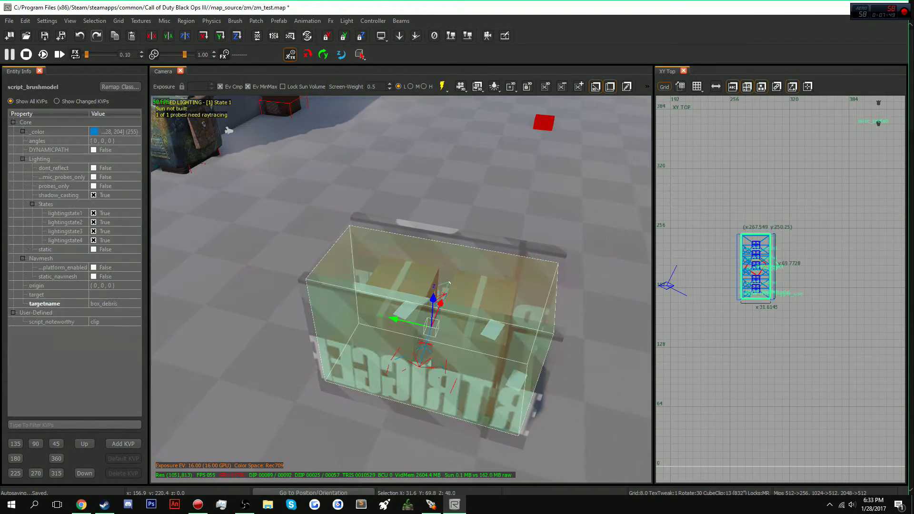
shift+click(419, 380)
key(h)
Add the key target with the value box_struct to all five cardboard boxes, and unhide the clip brush and trigger.
shift+click(393, 295)
shift+click(471, 309)
shift+click(495, 400)
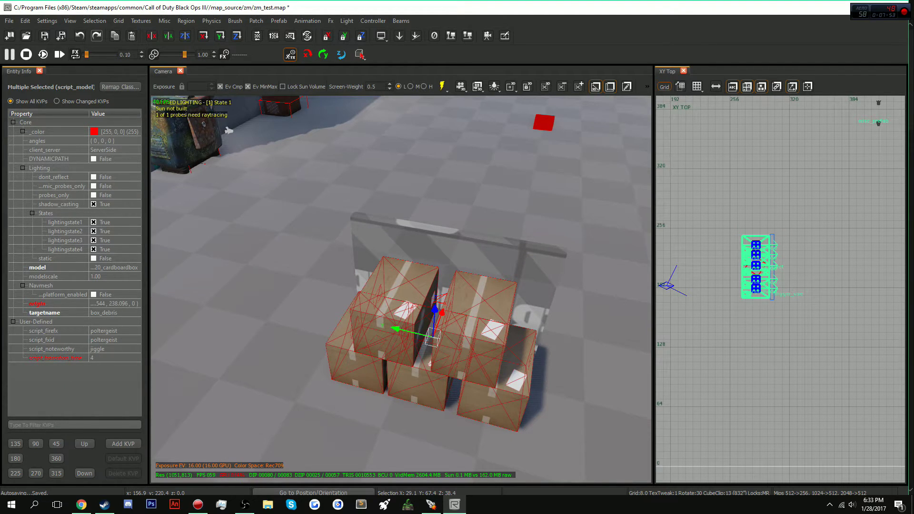
click(122, 443)
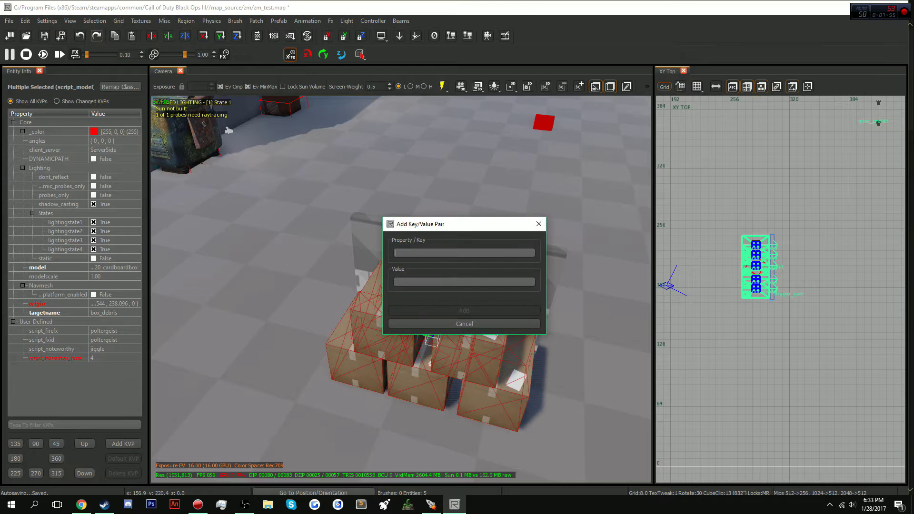
text(target)
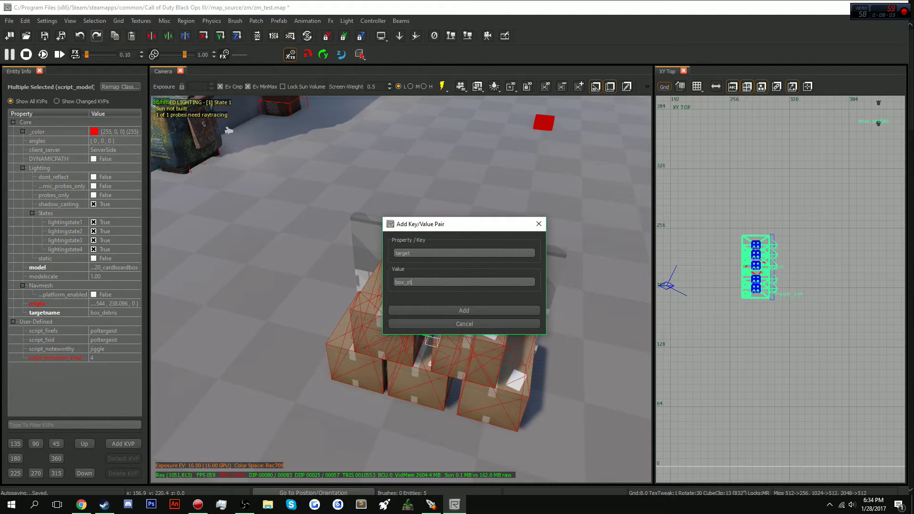
key(Return)
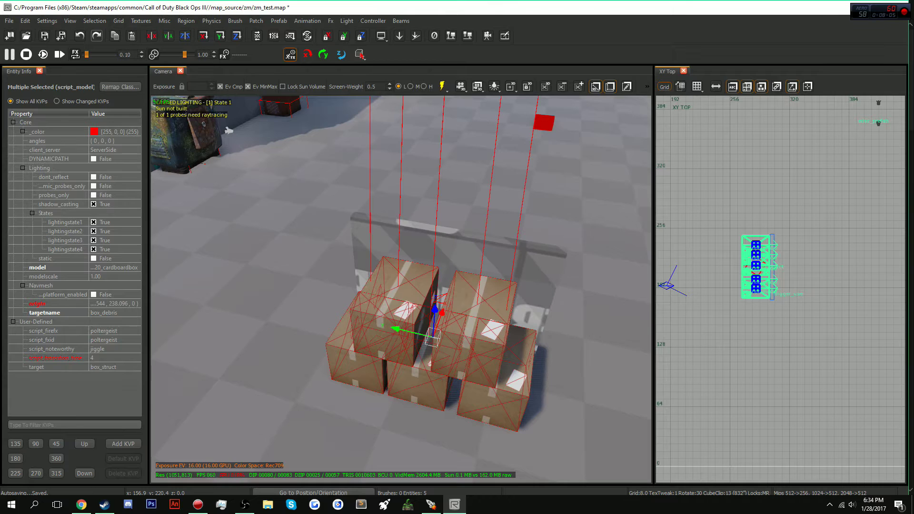
key(Escape)
key(shift+h)
Examine the link lines running from the cardboard boxes up to the script_struct in the sky.
mouse_move(401, 289)
right_down()
mouse_move(401, 209)
mouse_move(415, 229)
mouse_move(414, 123)
mouse_move(401, 157)
right_up()
key(w)
right_drag(401, 289, 400, 473)
key(s)
key(w)
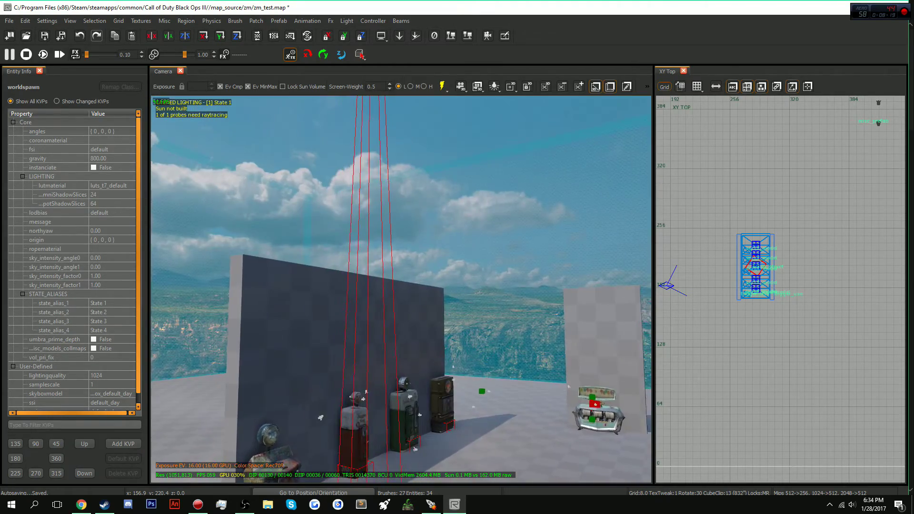
key(s)
right_drag(401, 289, 505, 467)
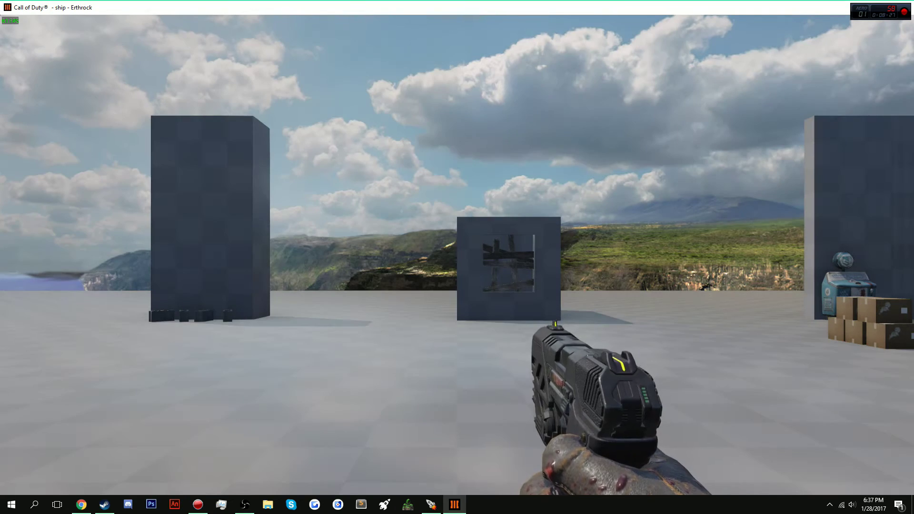
In the running Black Ops III test map, walk up to the cardboard boxes and buy the debris for 500 points.
key(w)
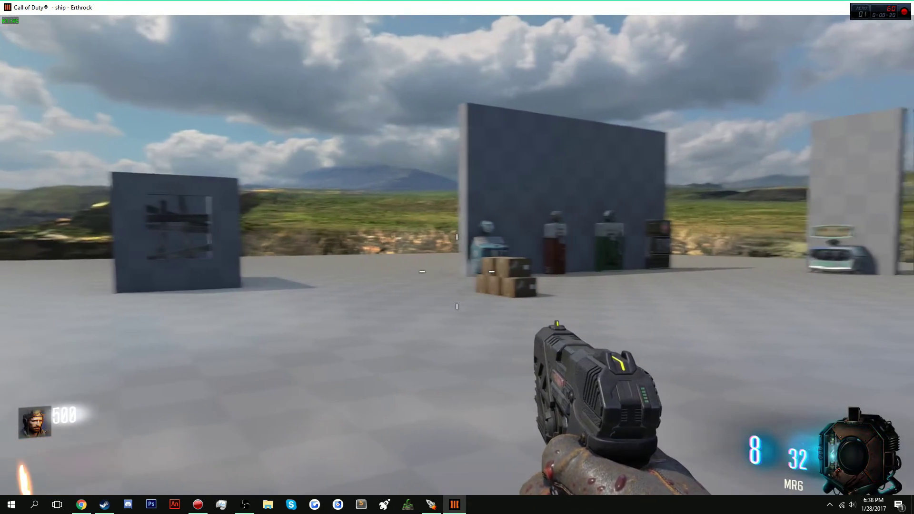
right_click(457, 271)
key(w)
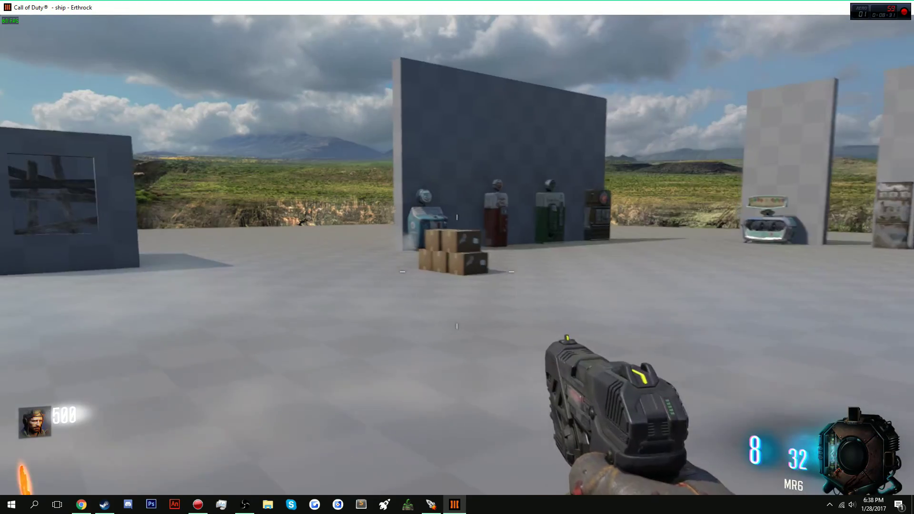
key(w)
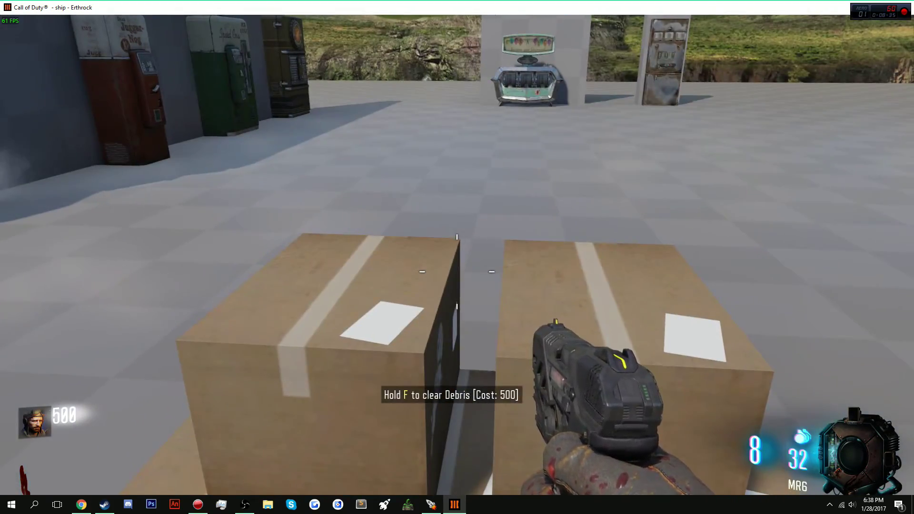
key(d)
key(w)
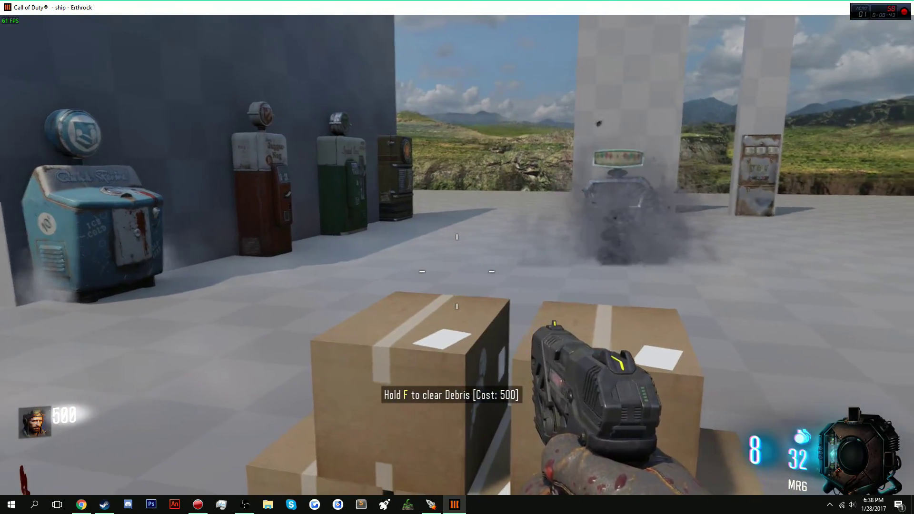
key(f)
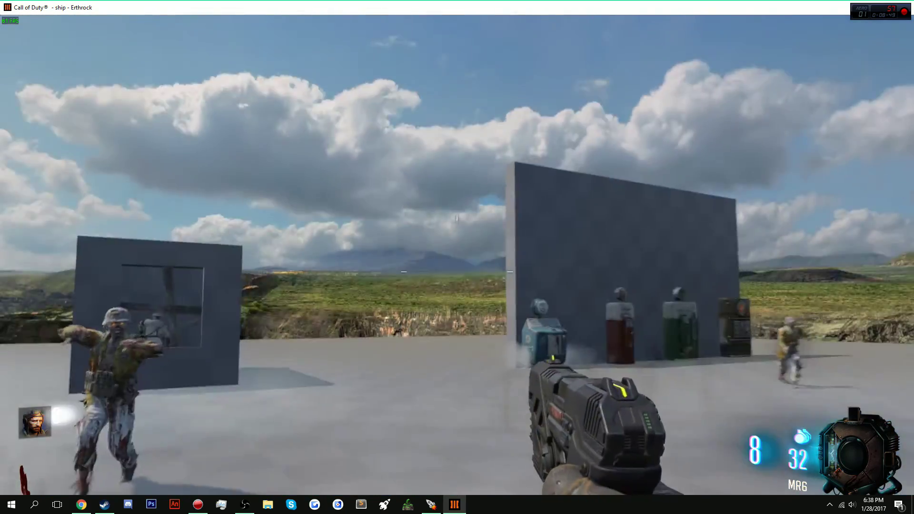
key(w)
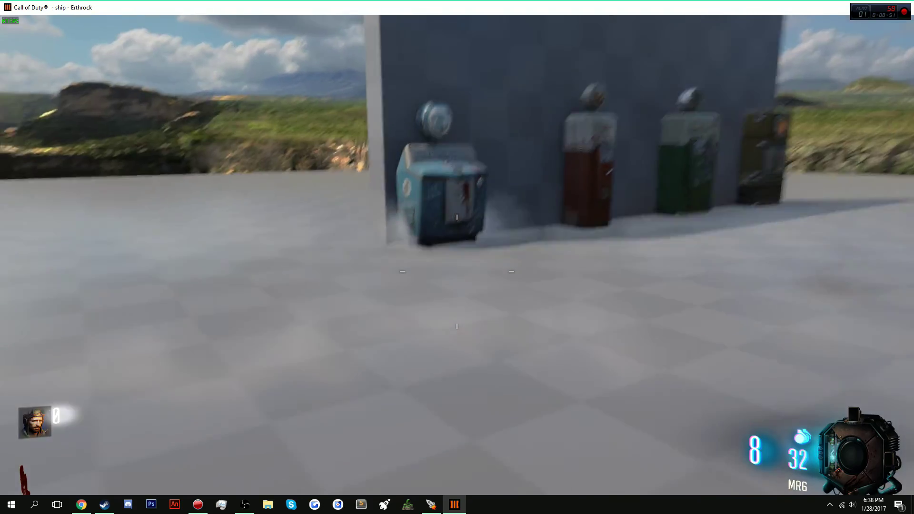
key(w)
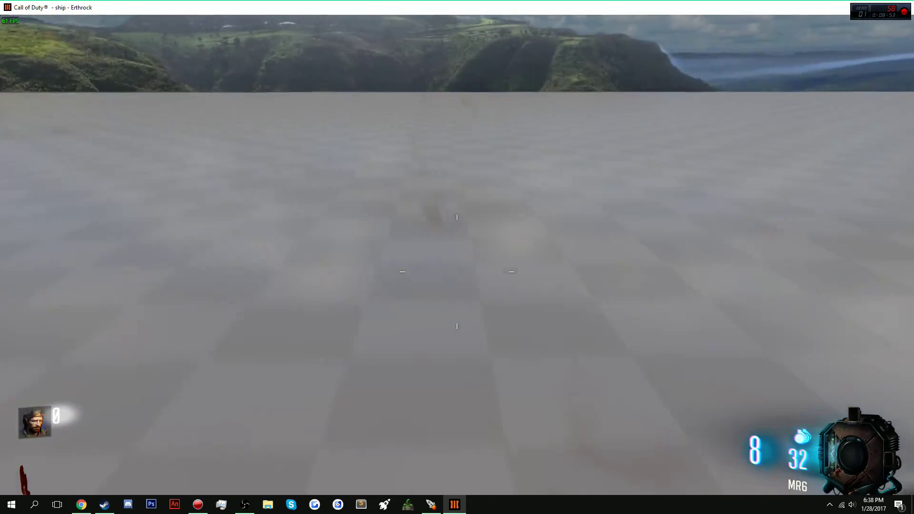
key(w)
key(s)
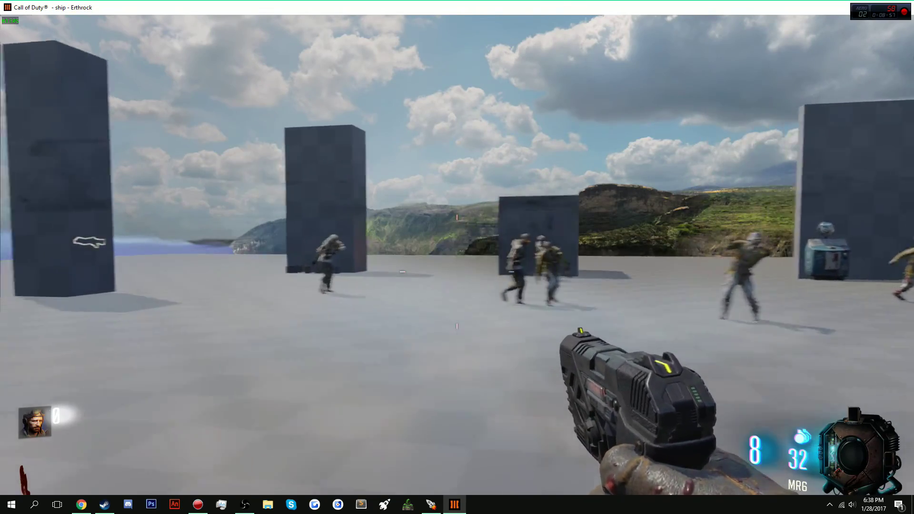
key(a)
right_click(457, 272)
right_click(457, 272)
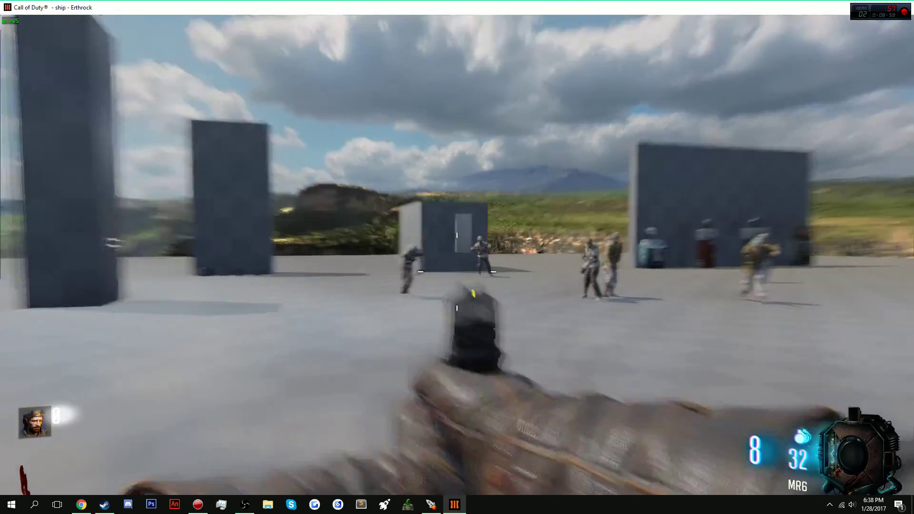
key(a)
right_click(457, 272)
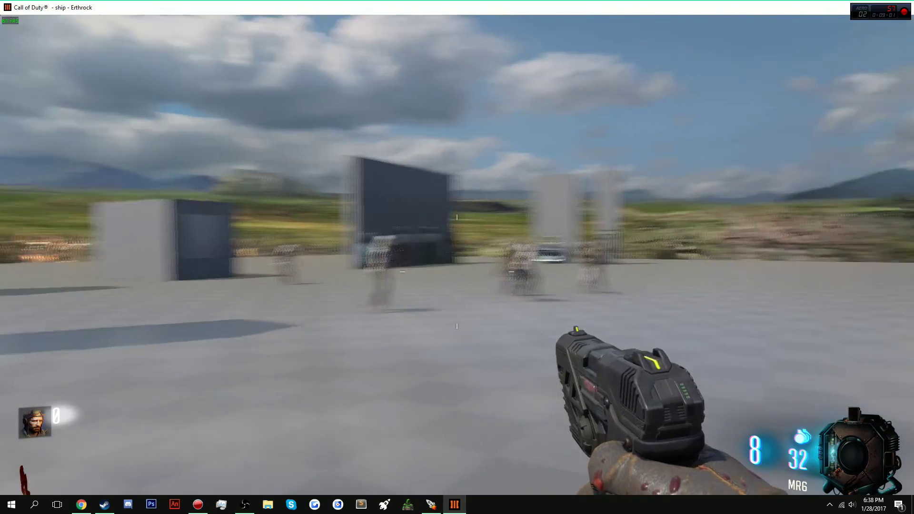
right_click(457, 257)
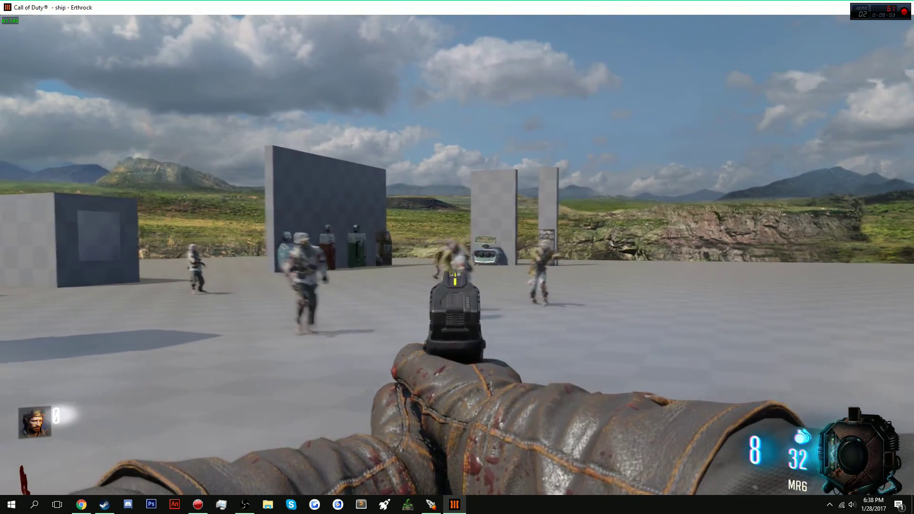
key(d)
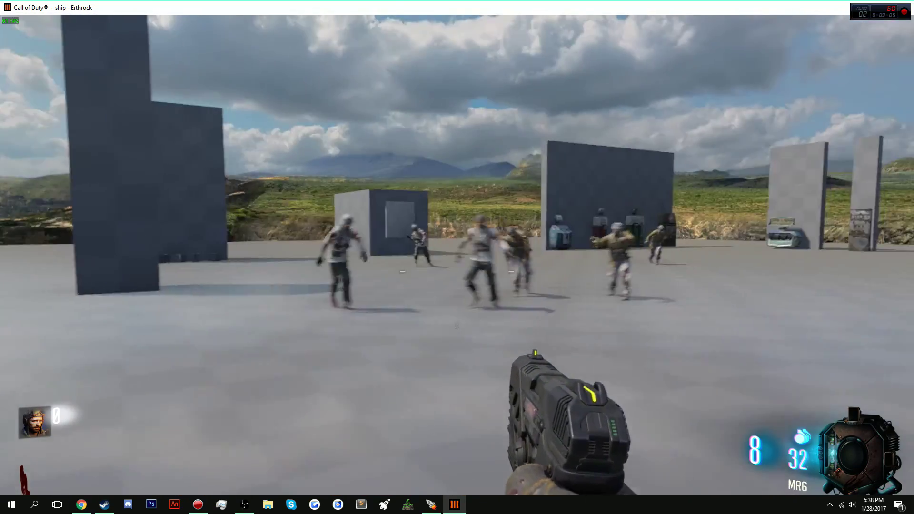
key(d)
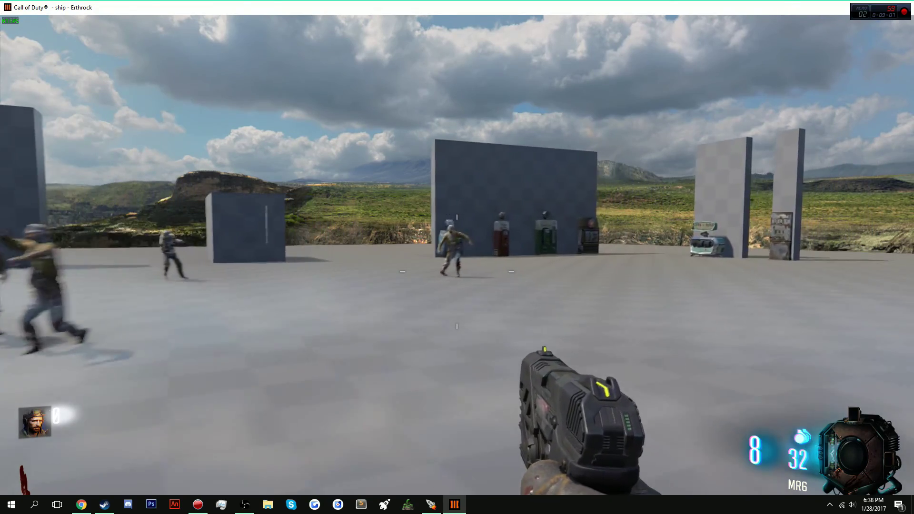
key(w)
key(d)
key(w)
key(d)
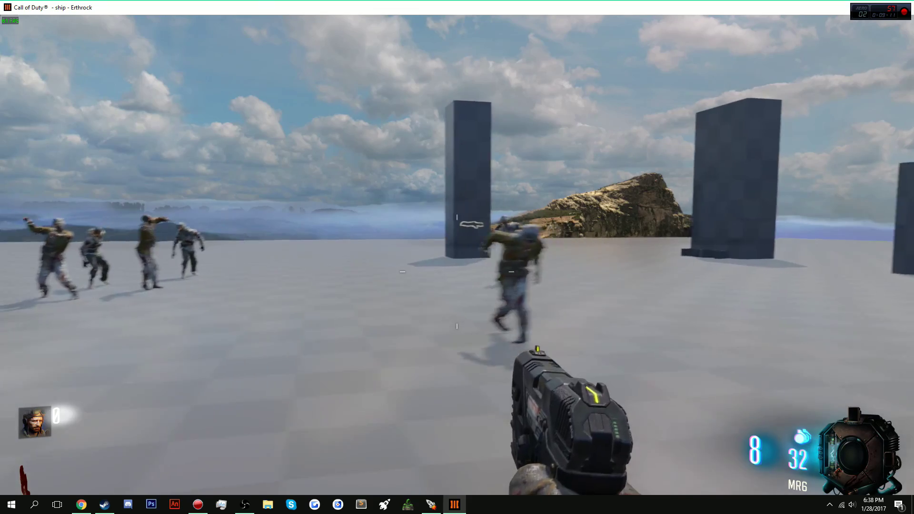
key(s)
right_click(457, 271)
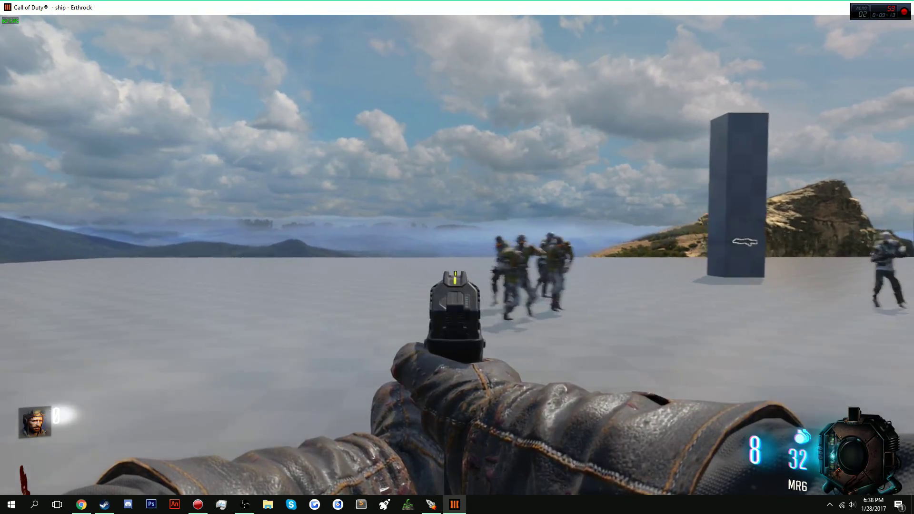